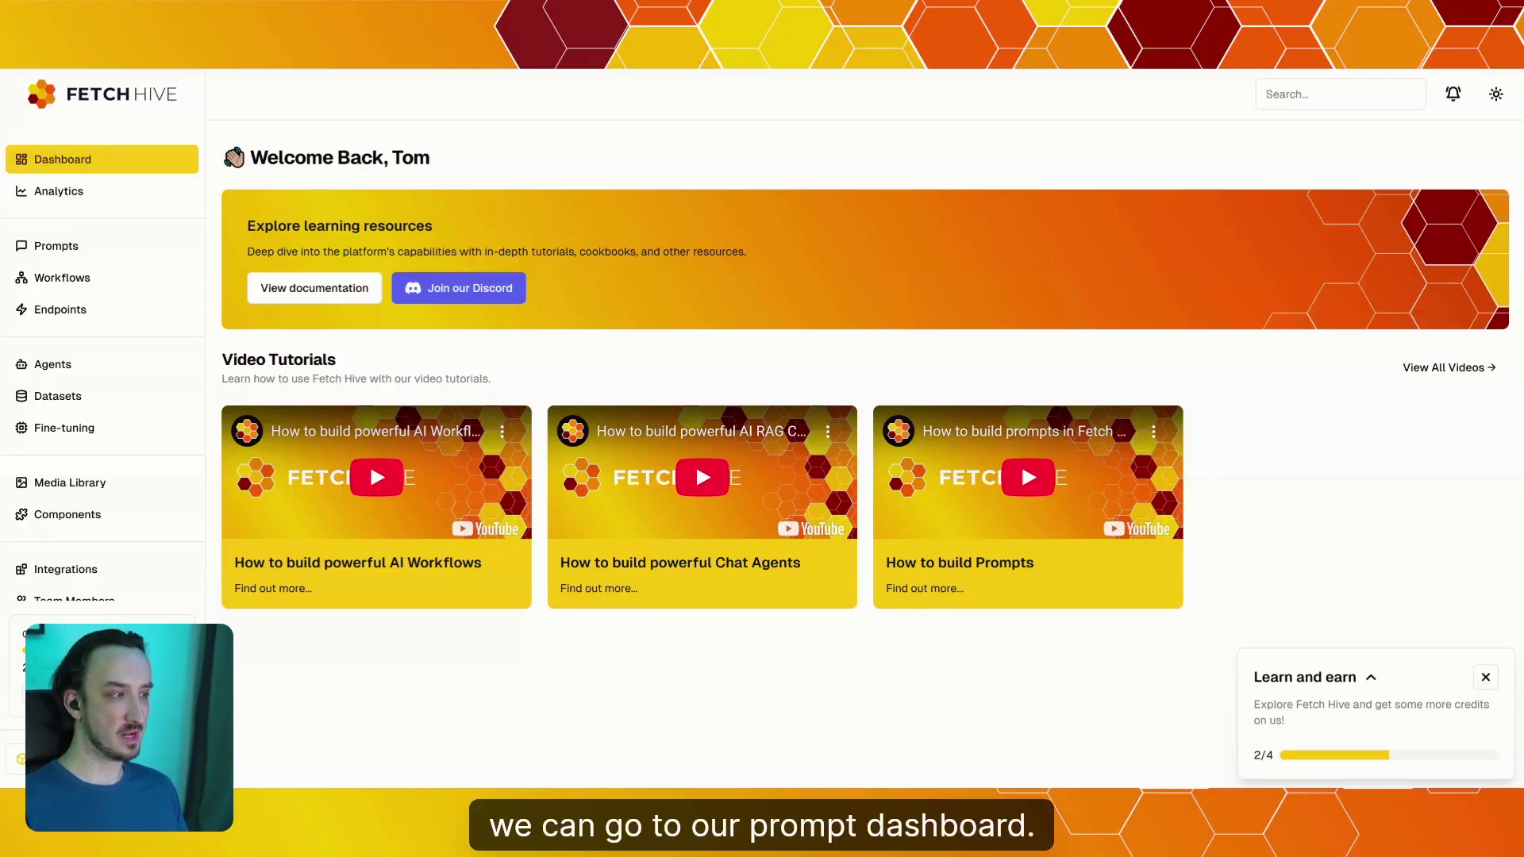
Create a new prompt named four1prompt in the Prompts section
click(89, 249)
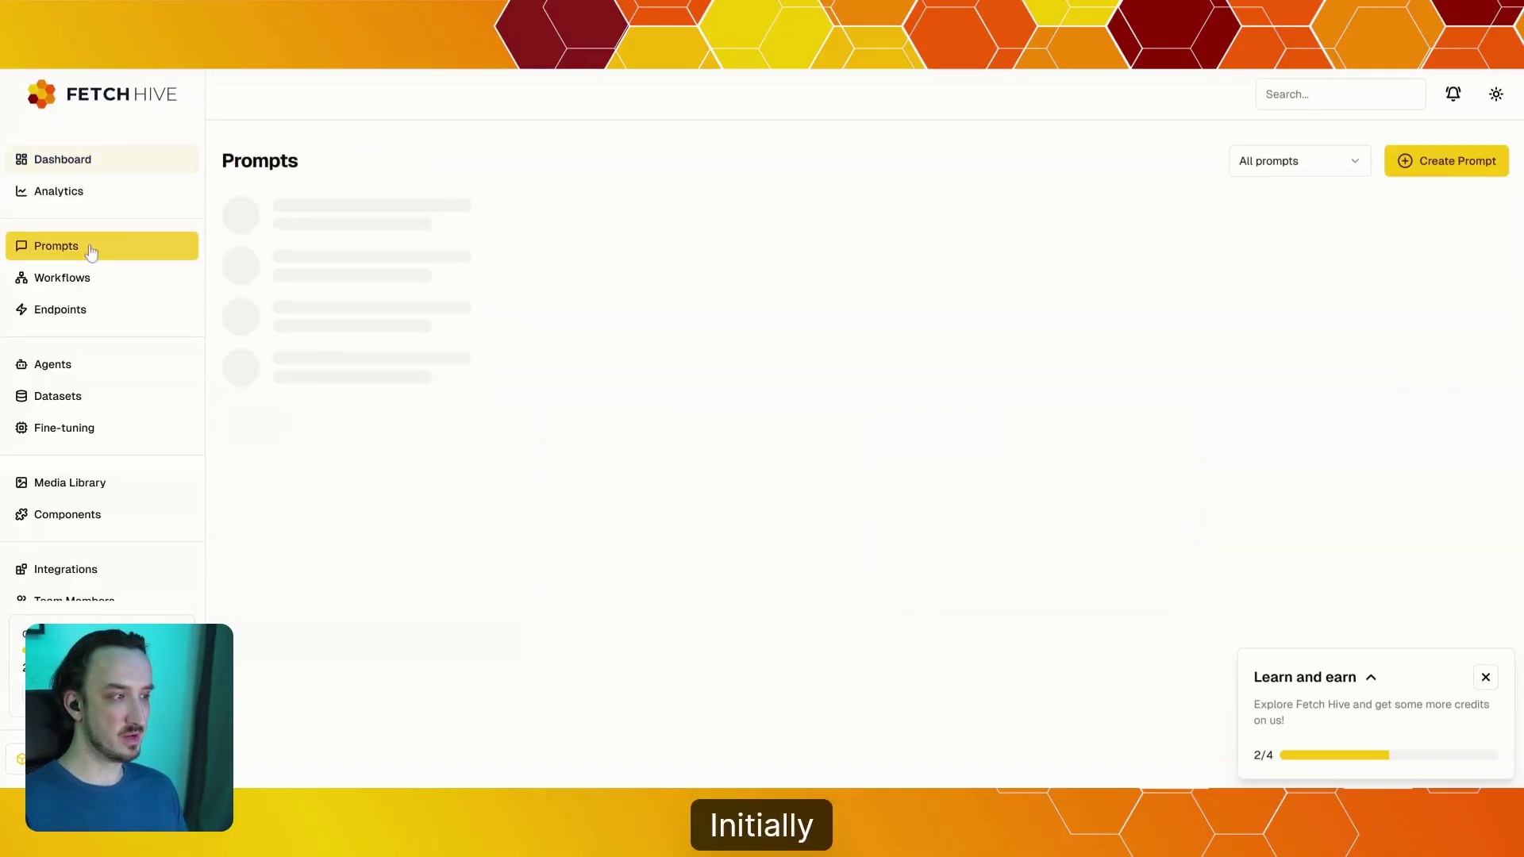
click(1429, 166)
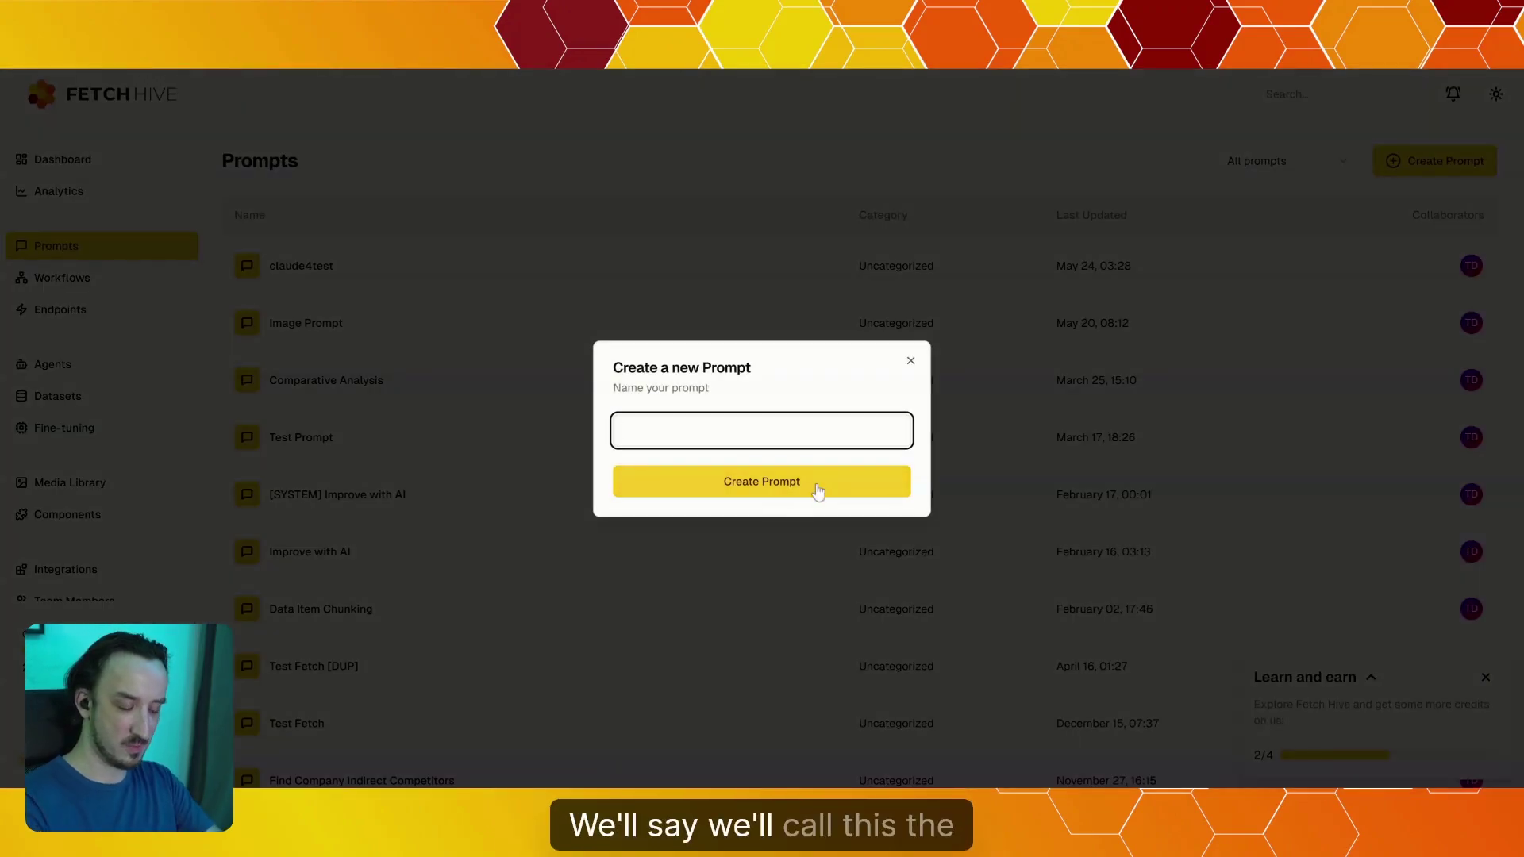
text(foru1)
key(BackSpace)
key(BackSpace)
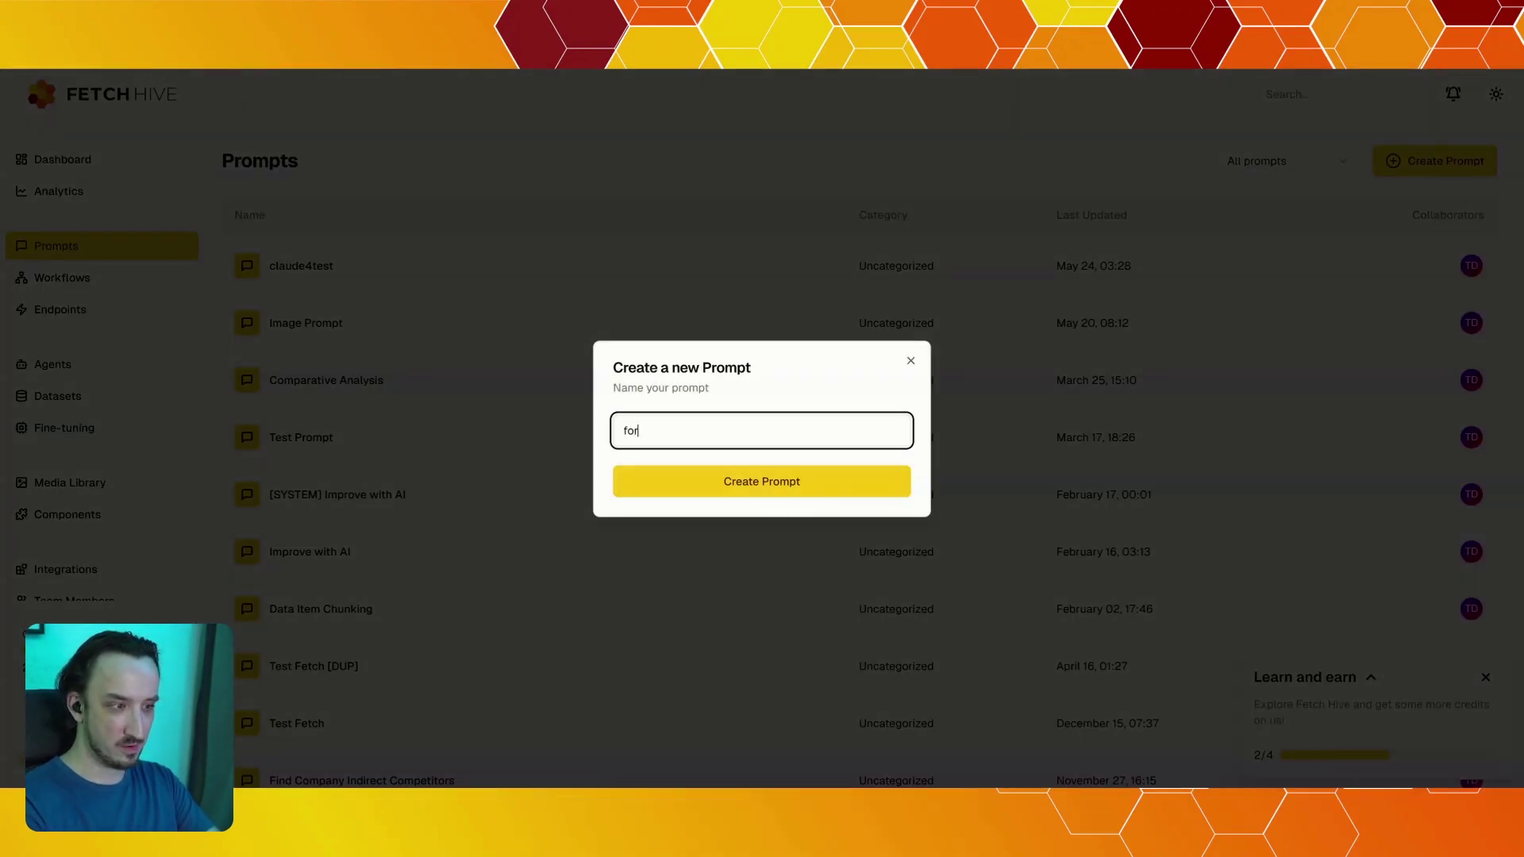
text(ur1pro)
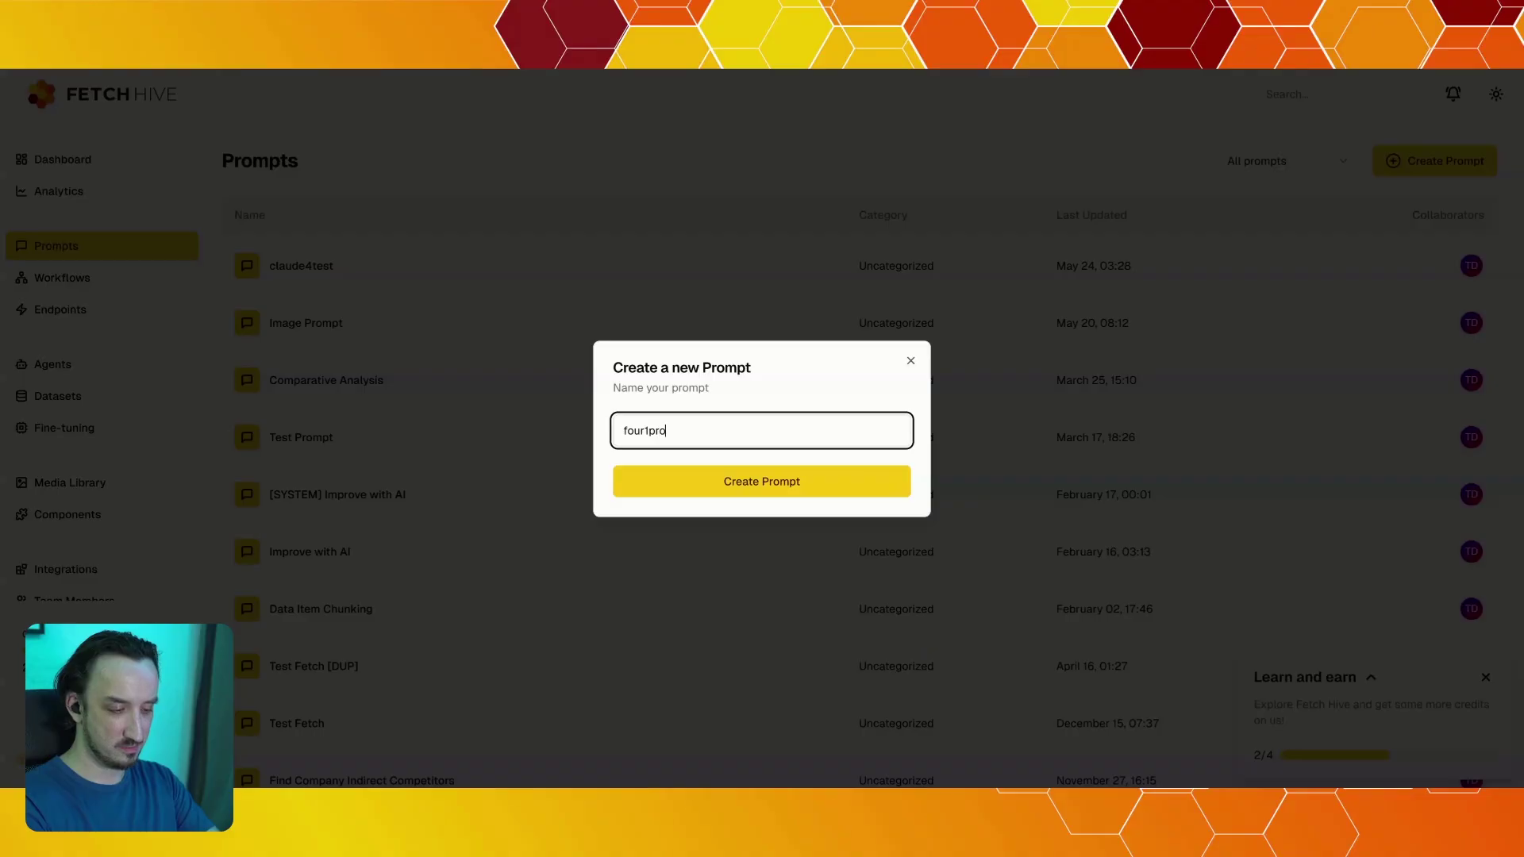
text(mpt)
key(ctrl+a)
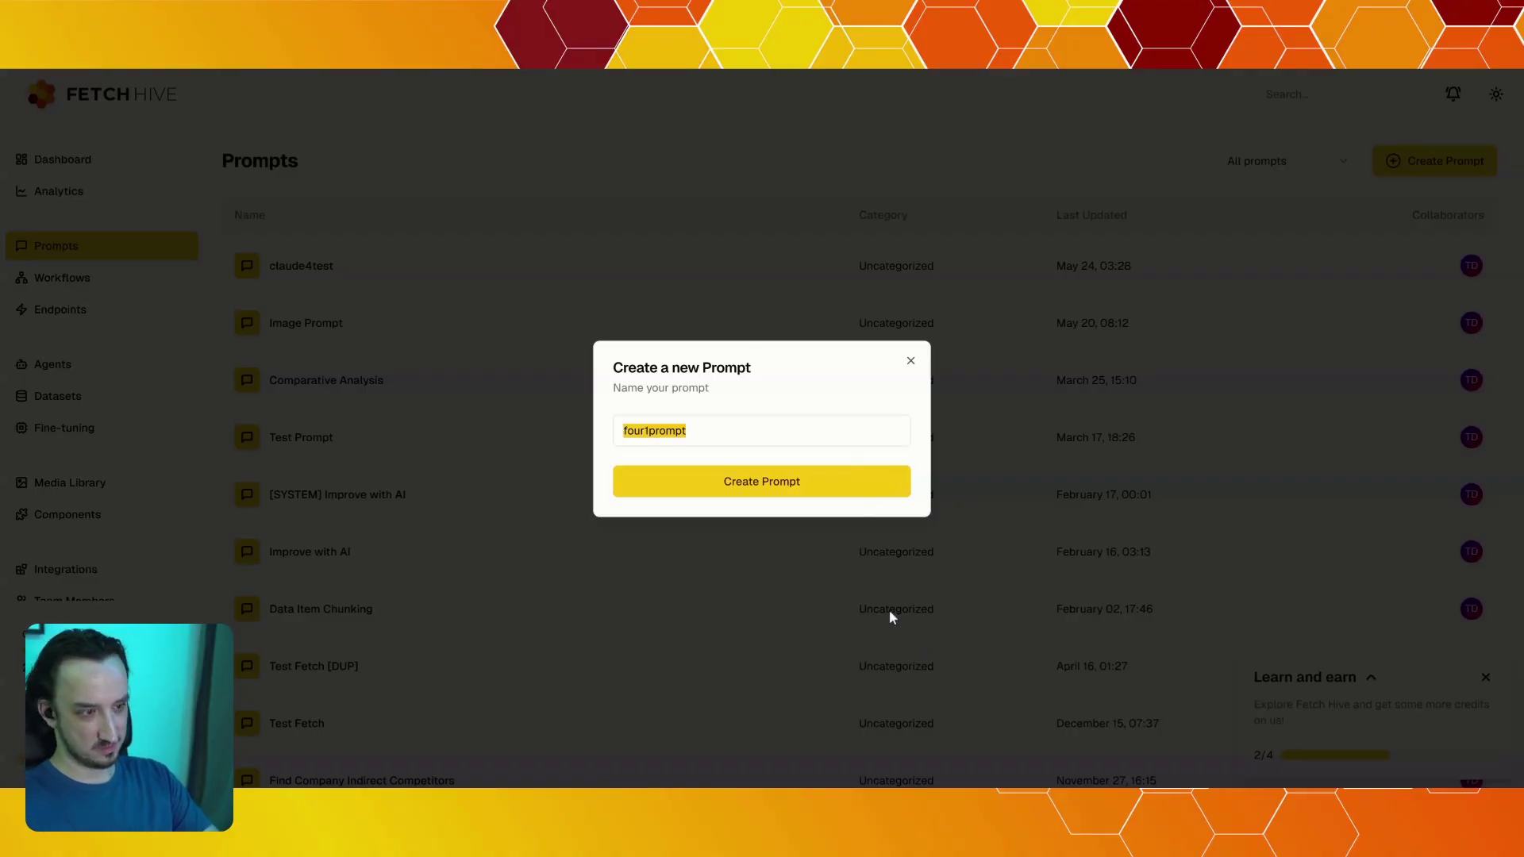
click(868, 495)
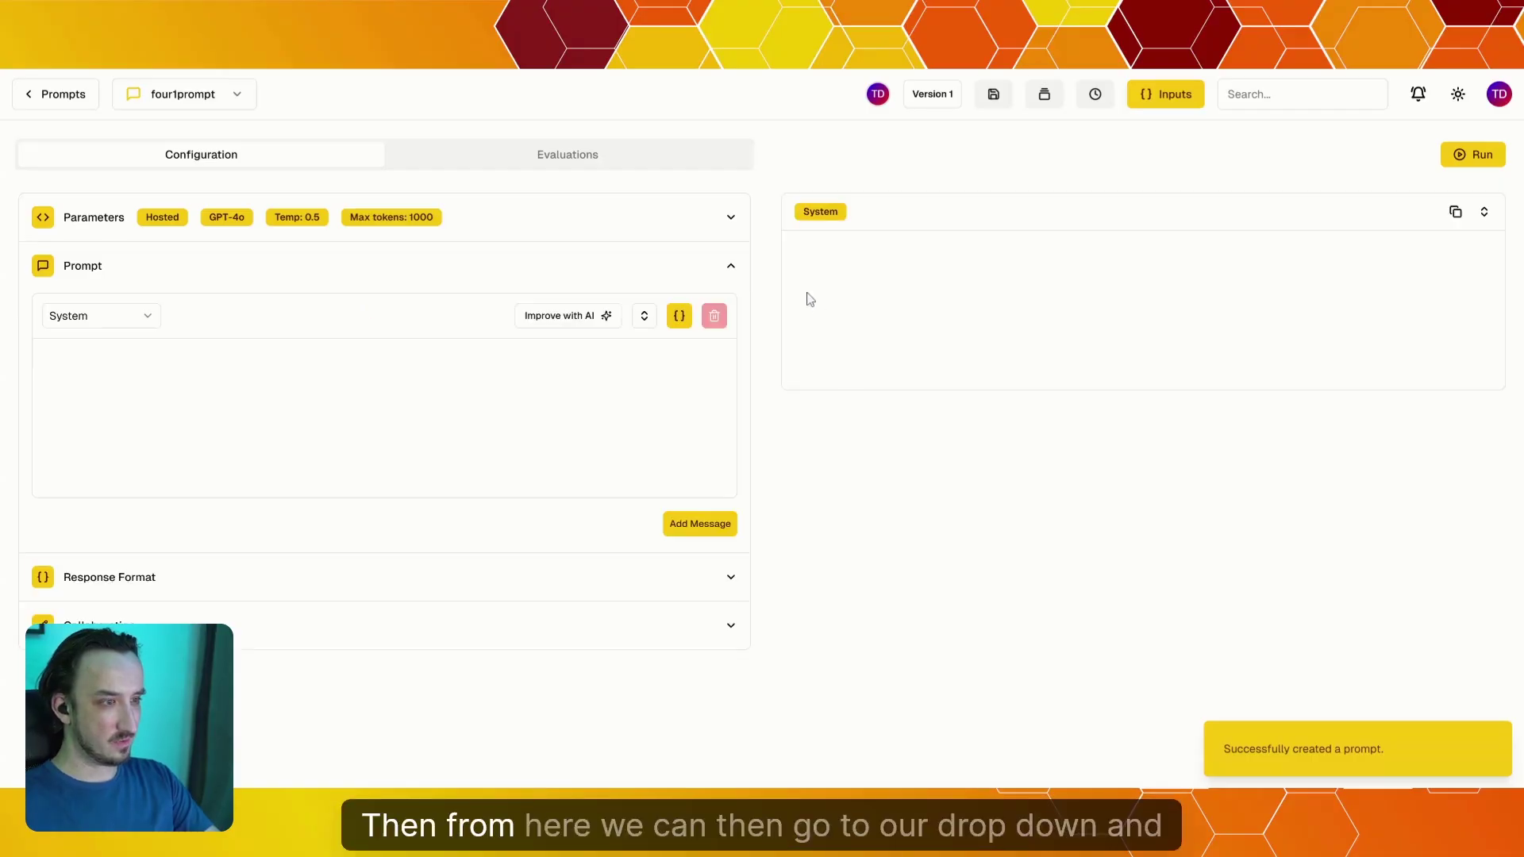
Set the prompt's LLM model to GPT 4.1 Mini in its parameters
click(742, 230)
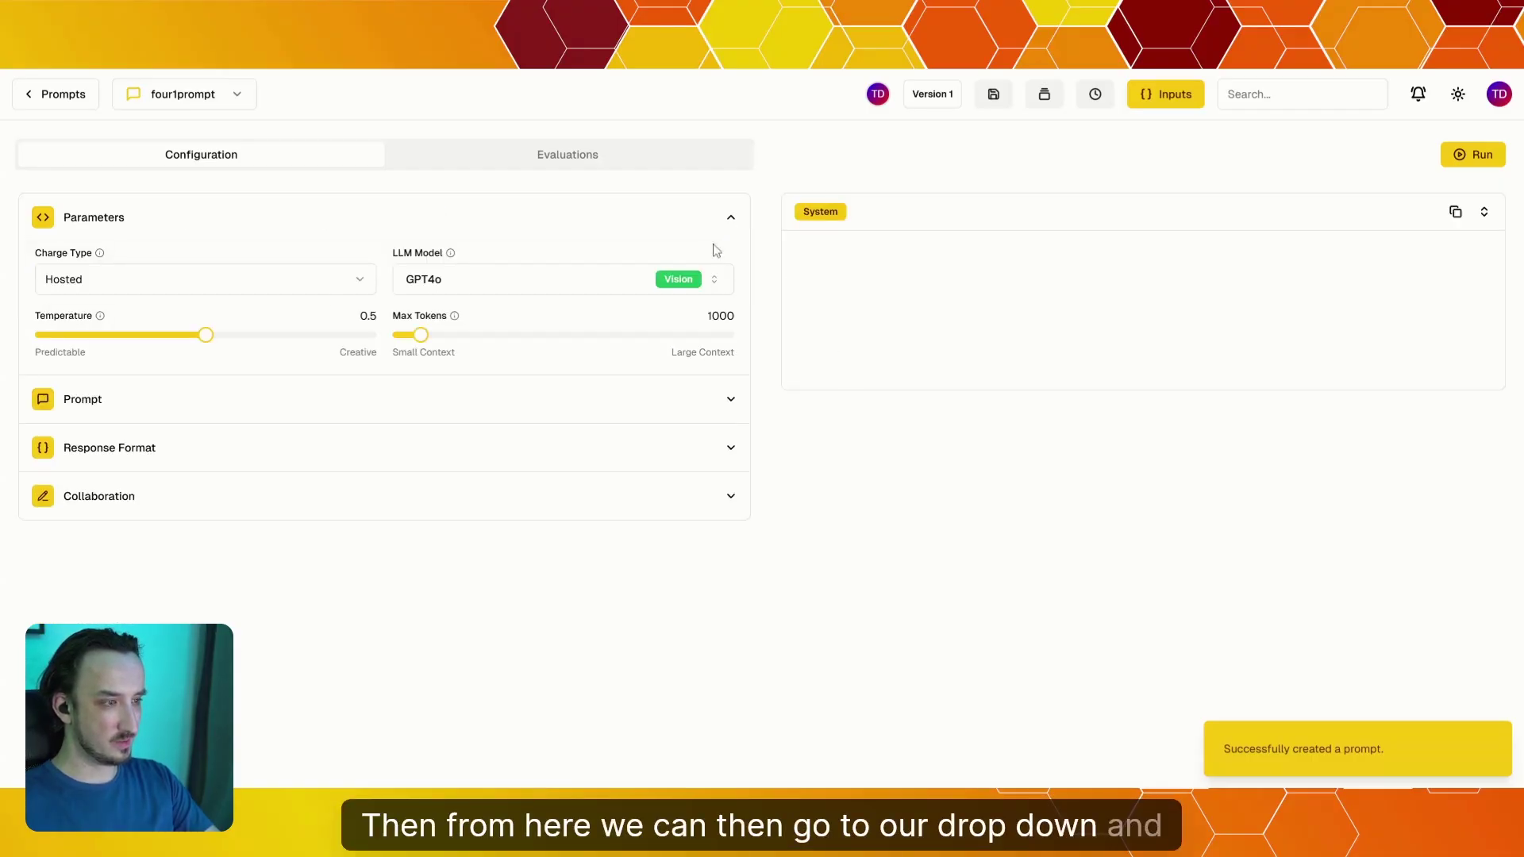
click(683, 293)
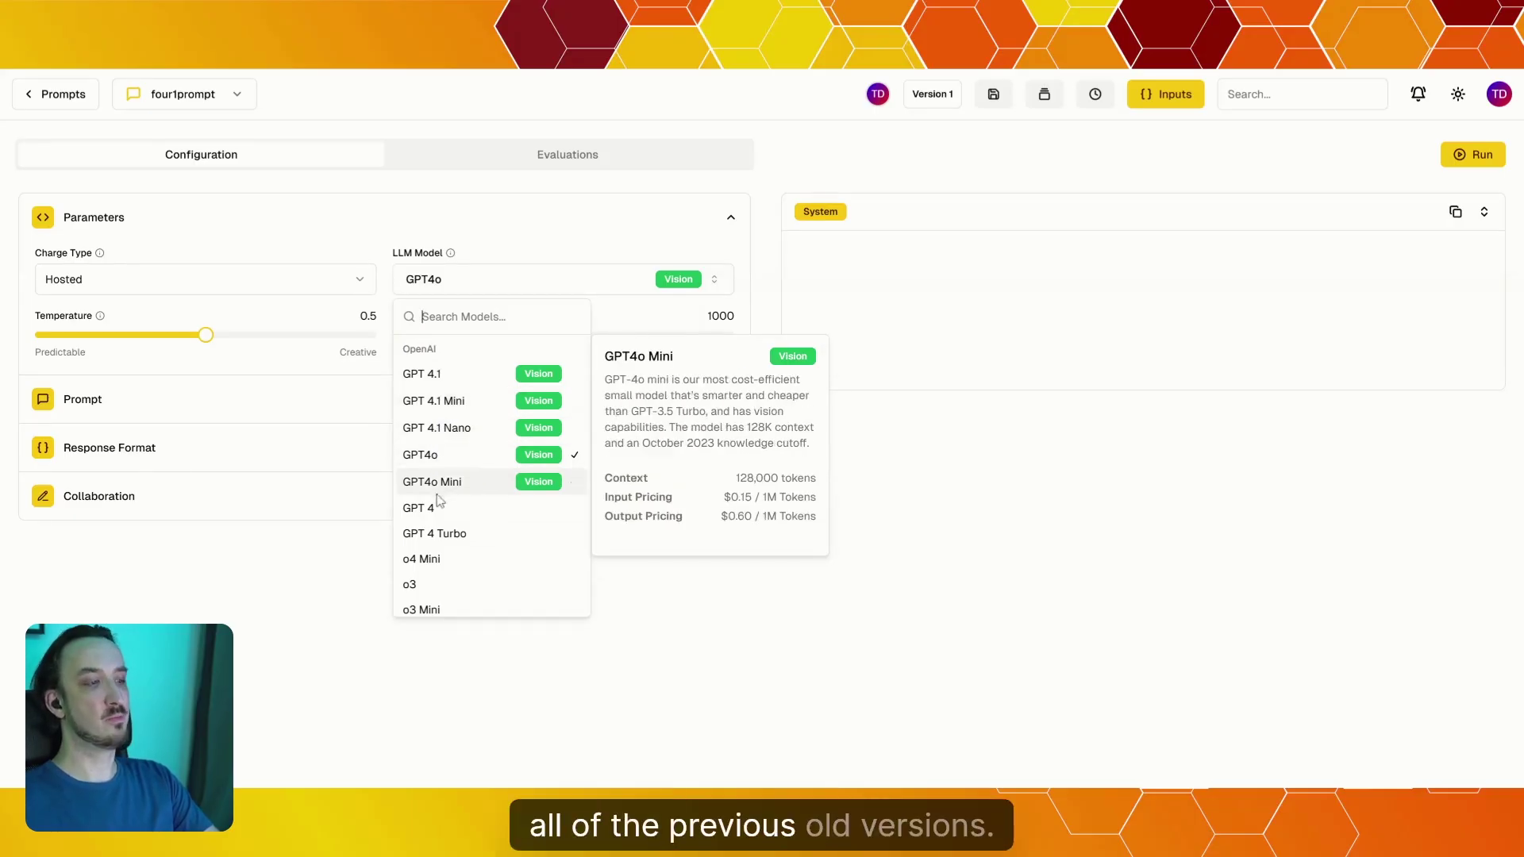
scroll(484, 512, down, 2)
scroll(462, 476, down, 2)
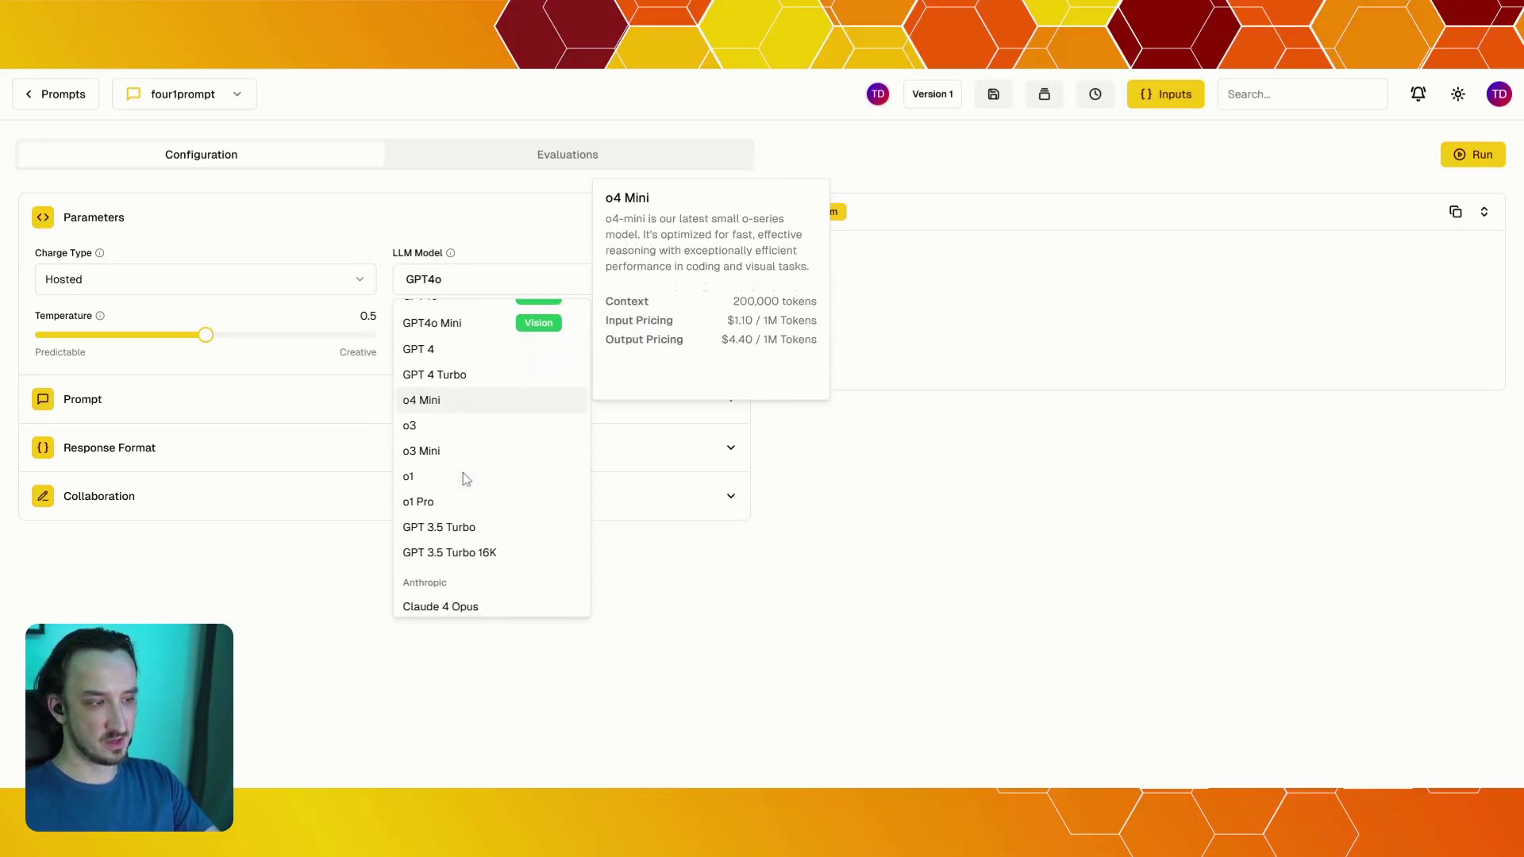
scroll(441, 401, down, 2)
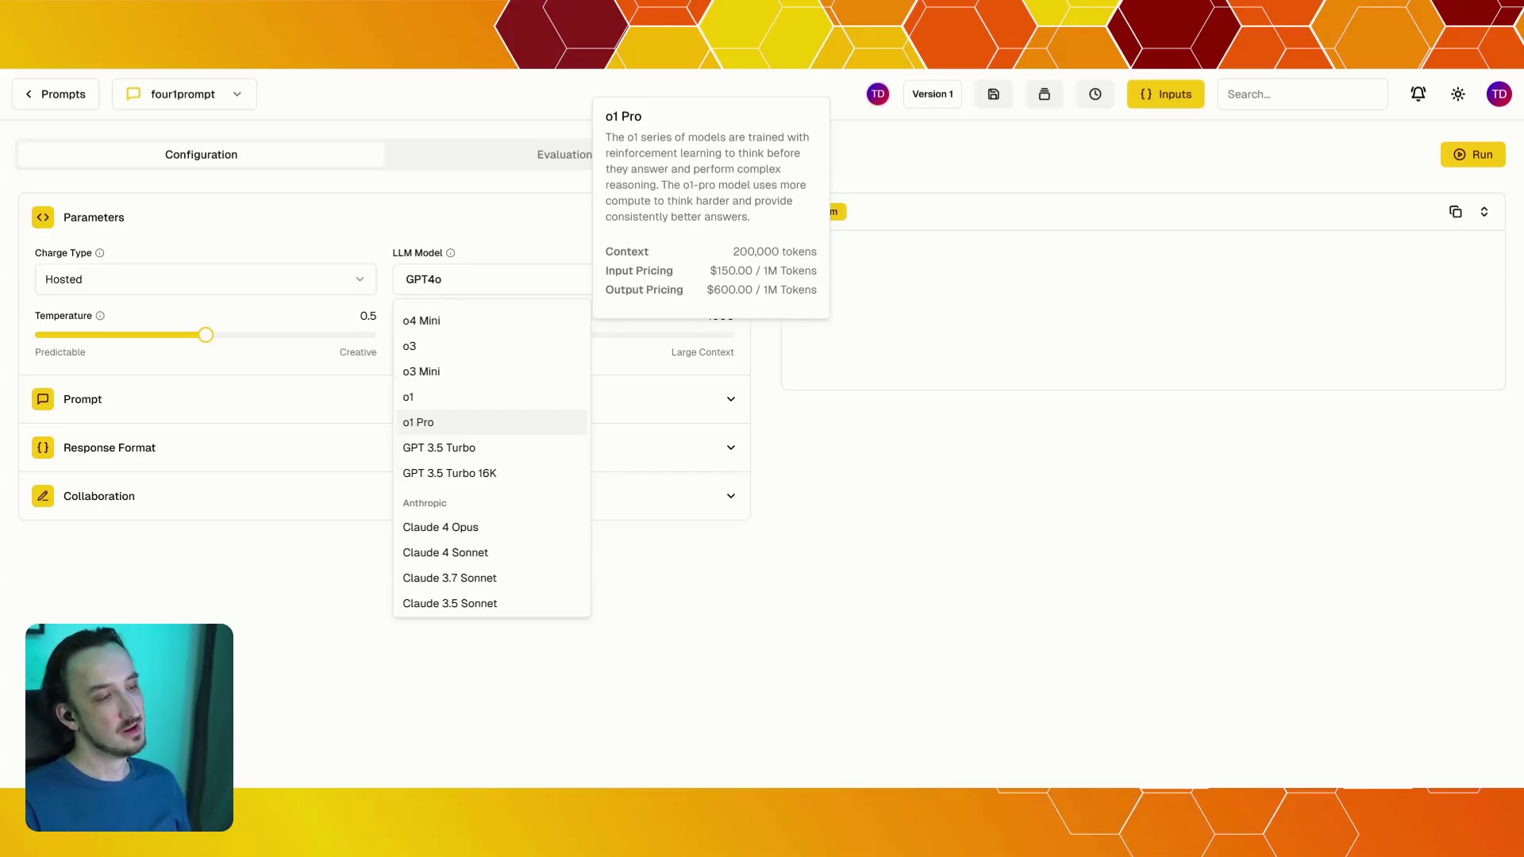
scroll(437, 405, up, 3)
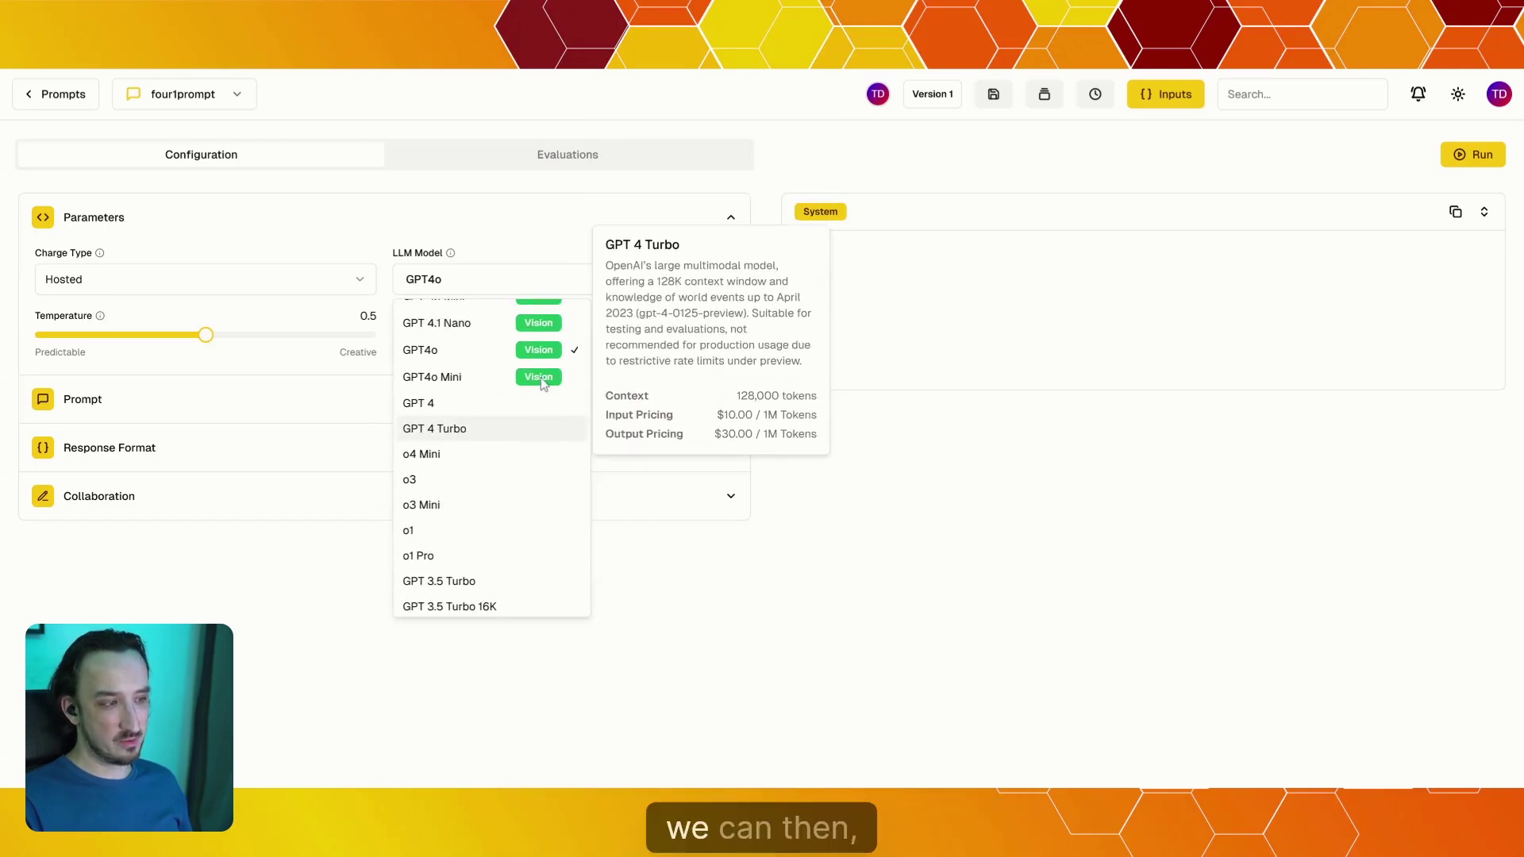
scroll(485, 433, up, 2)
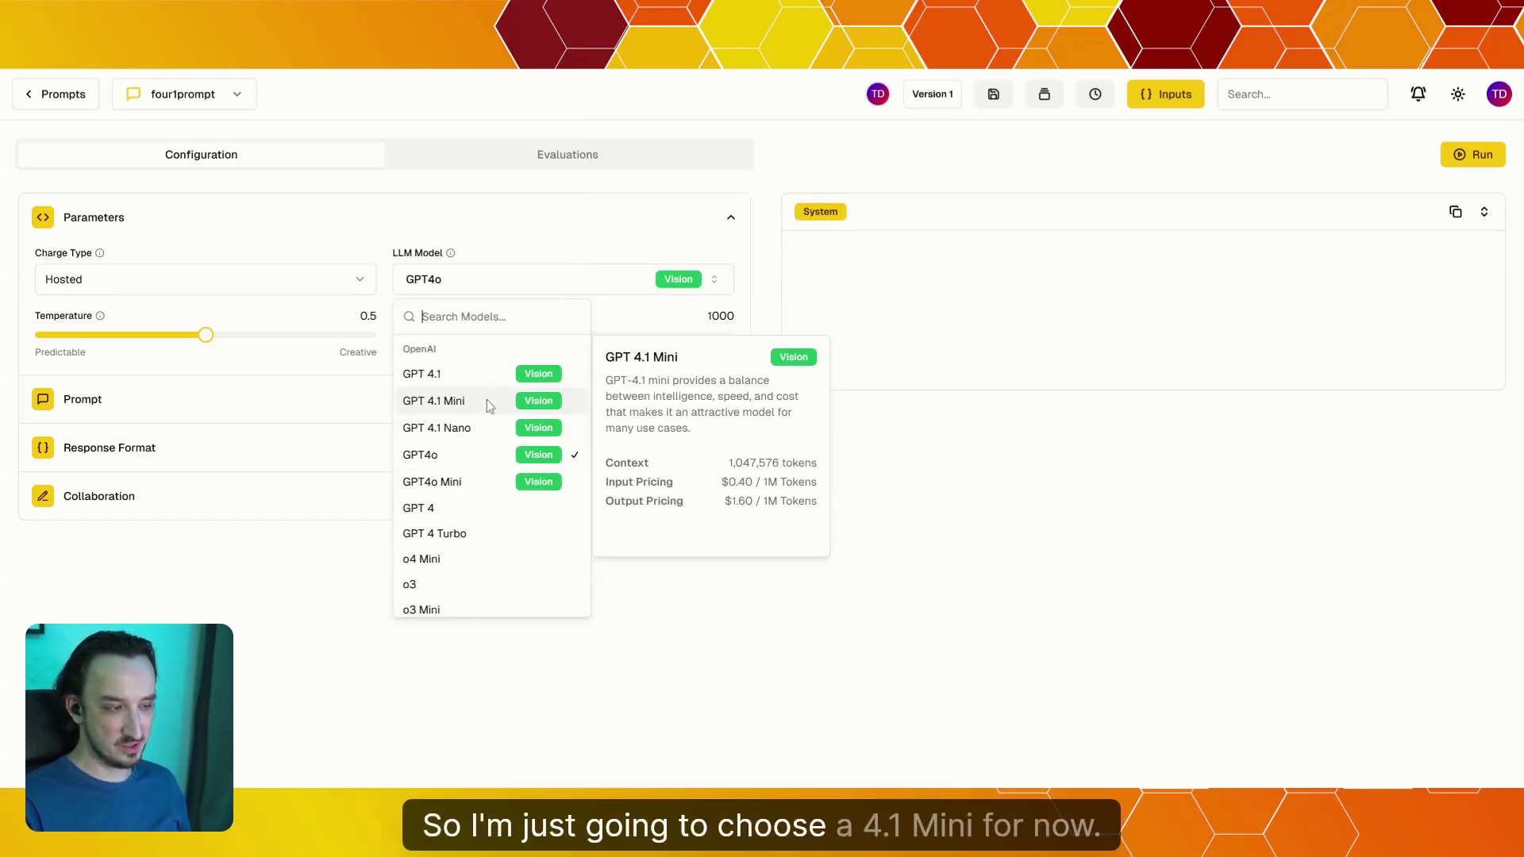
click(487, 408)
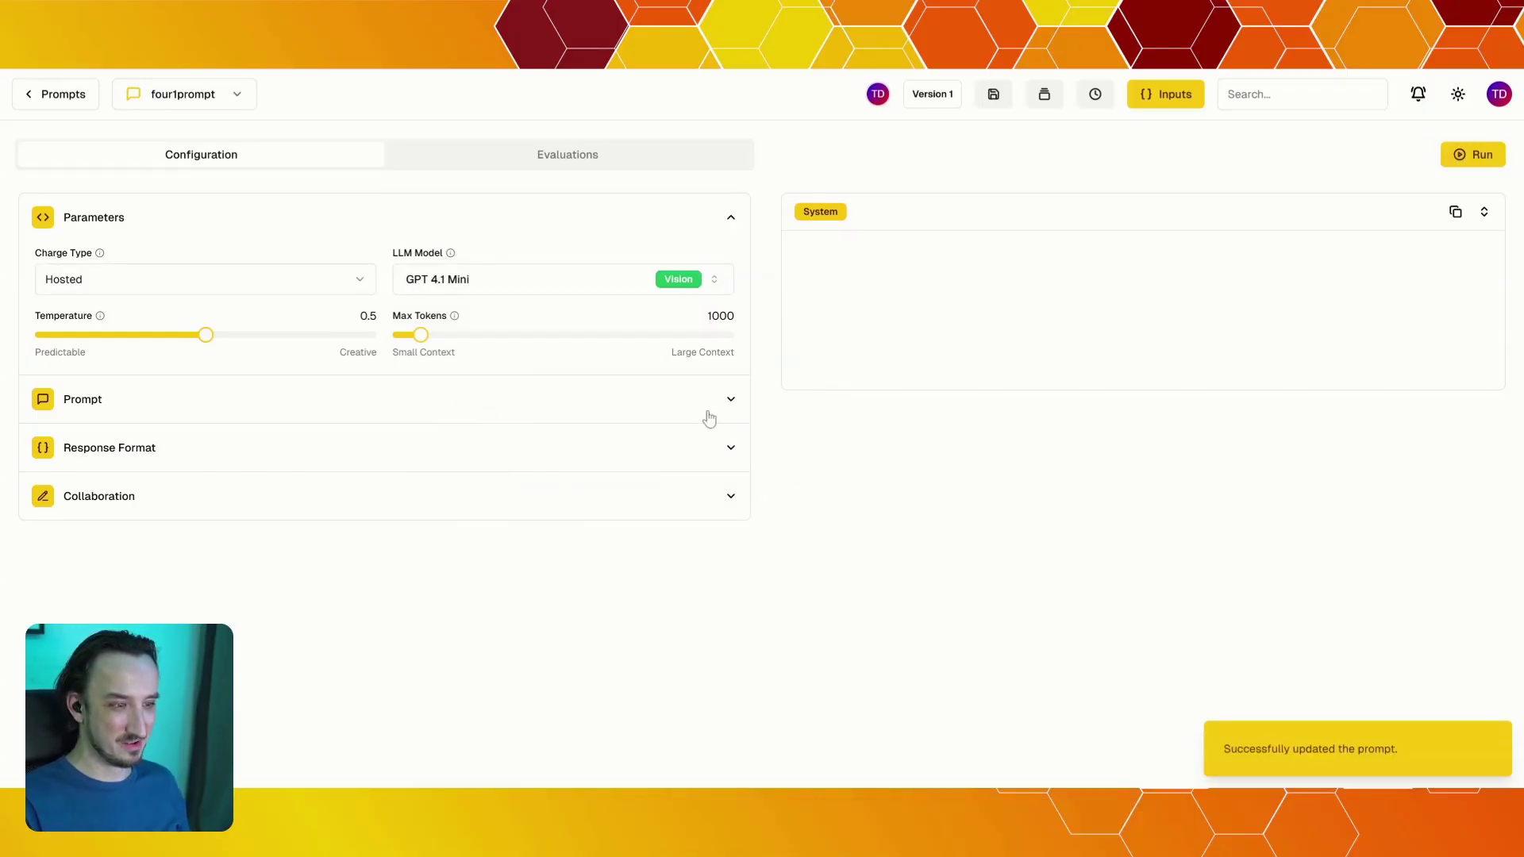
Write the system message "You are a helpful assistant." in the prompt
click(553, 399)
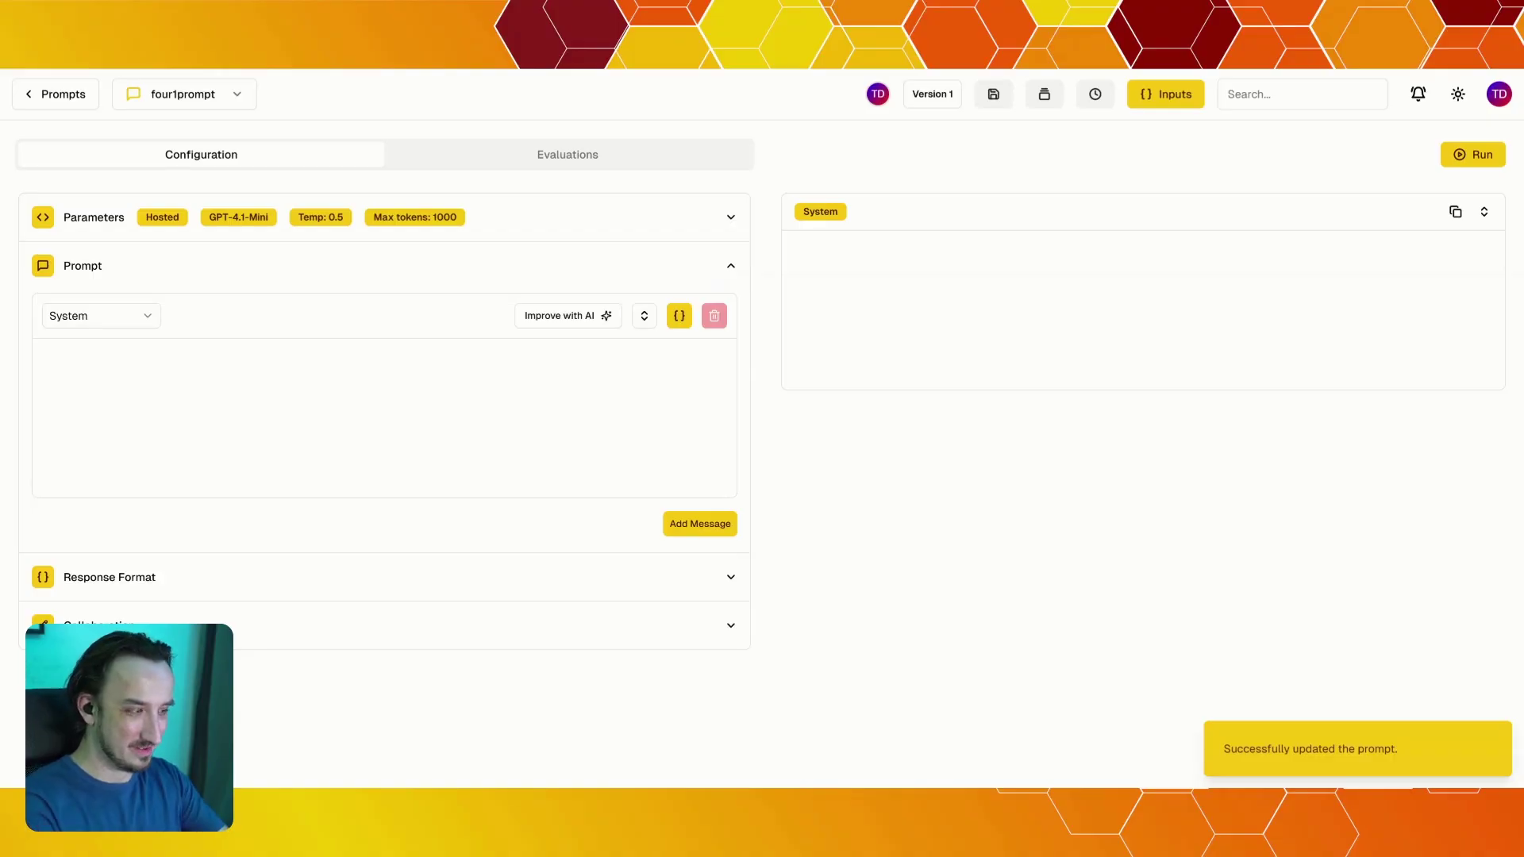
text(u are)
key(BackSpace)
key(BackSpace)
key(BackSpace)
key(BackSpace)
key(BackSpace)
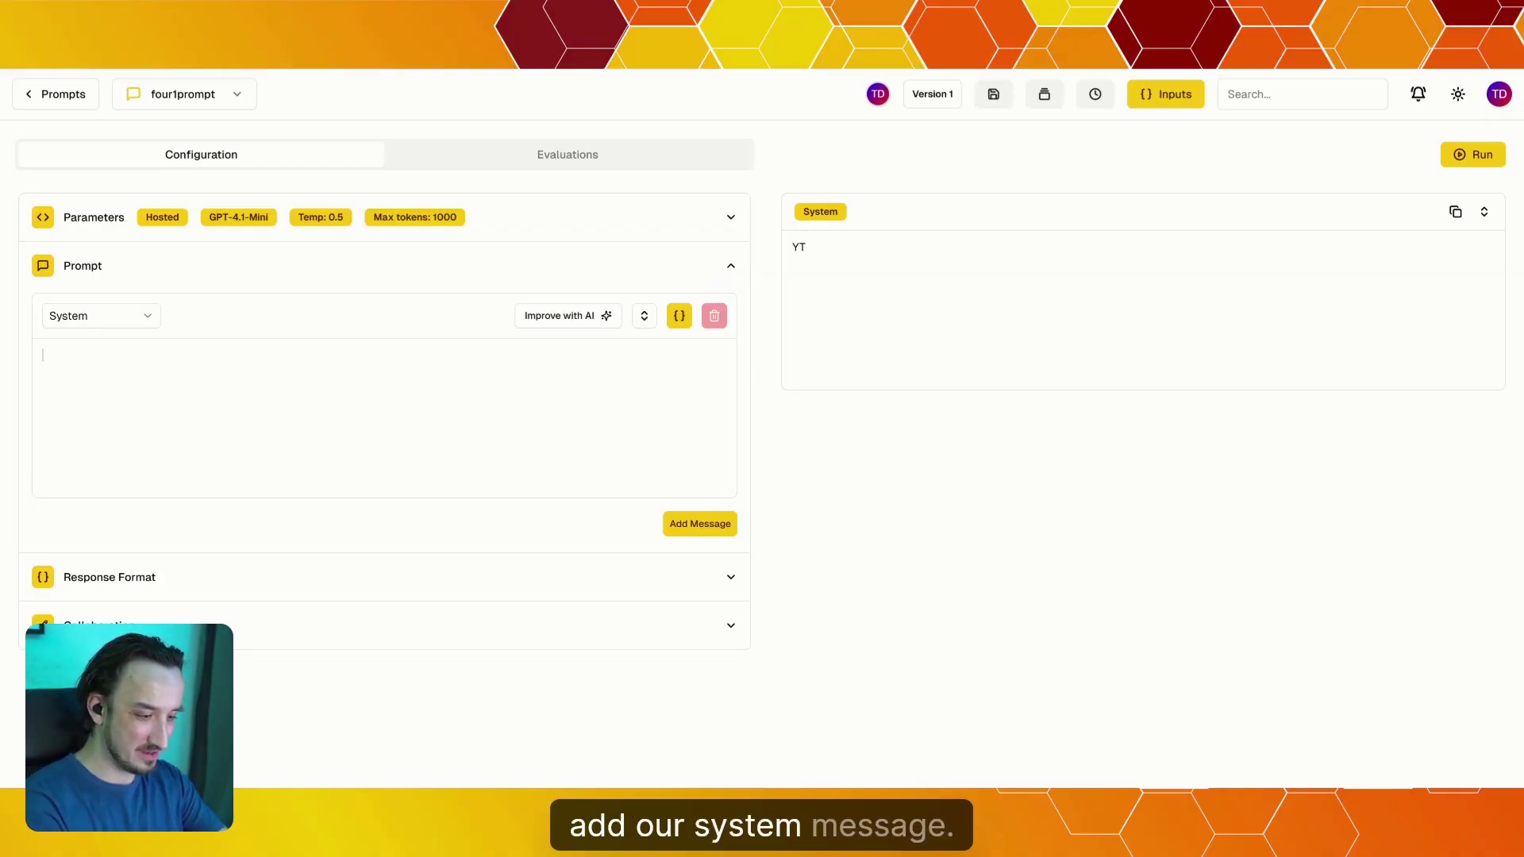
text(You are a helpful assistant.)
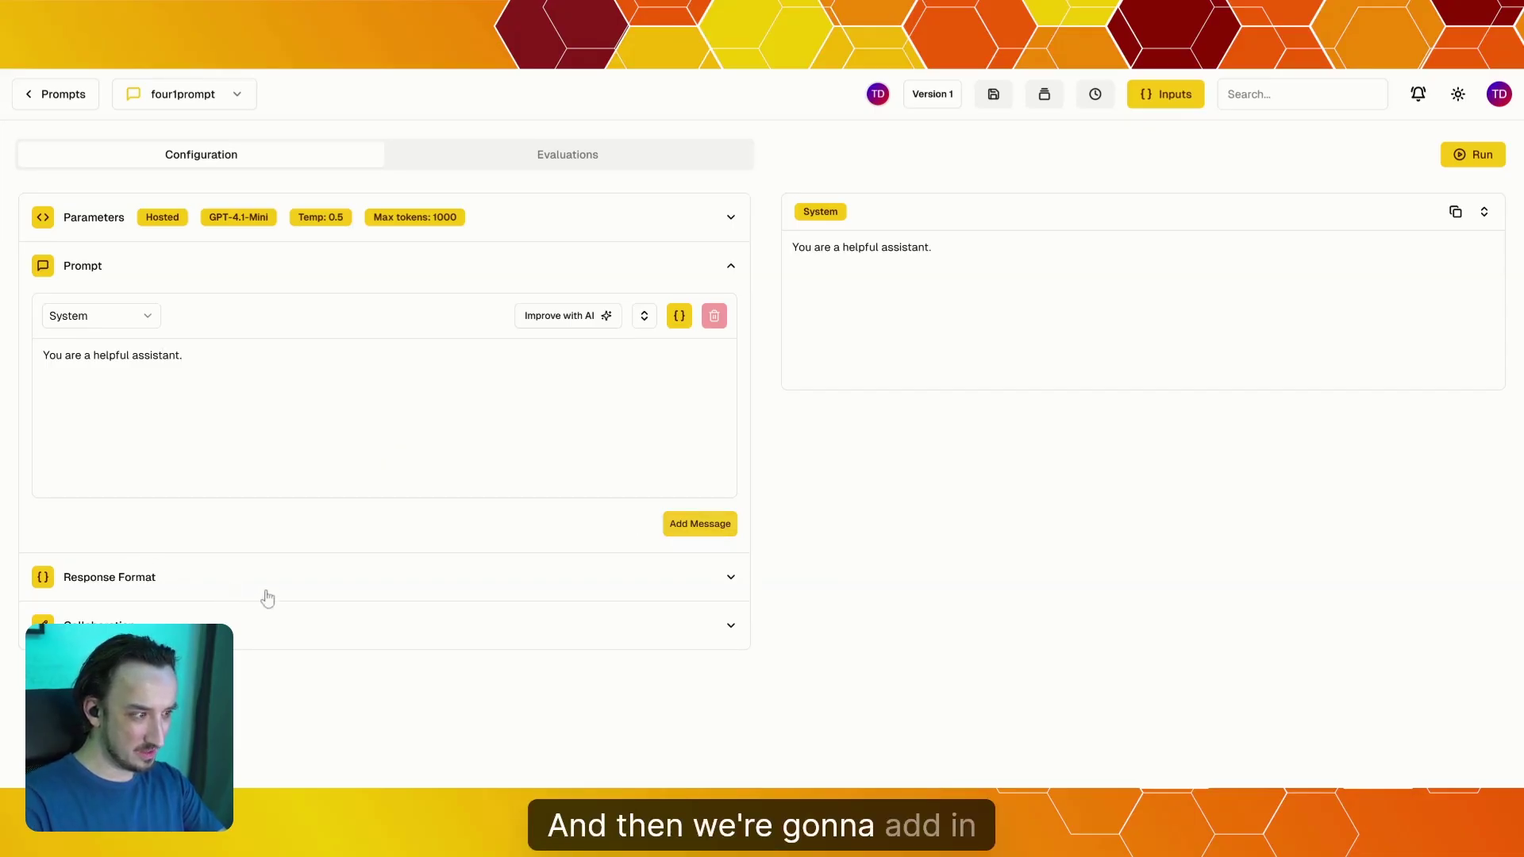
Add a user message reading "Describe the following topic in 50 words: {{topic}}"
click(696, 525)
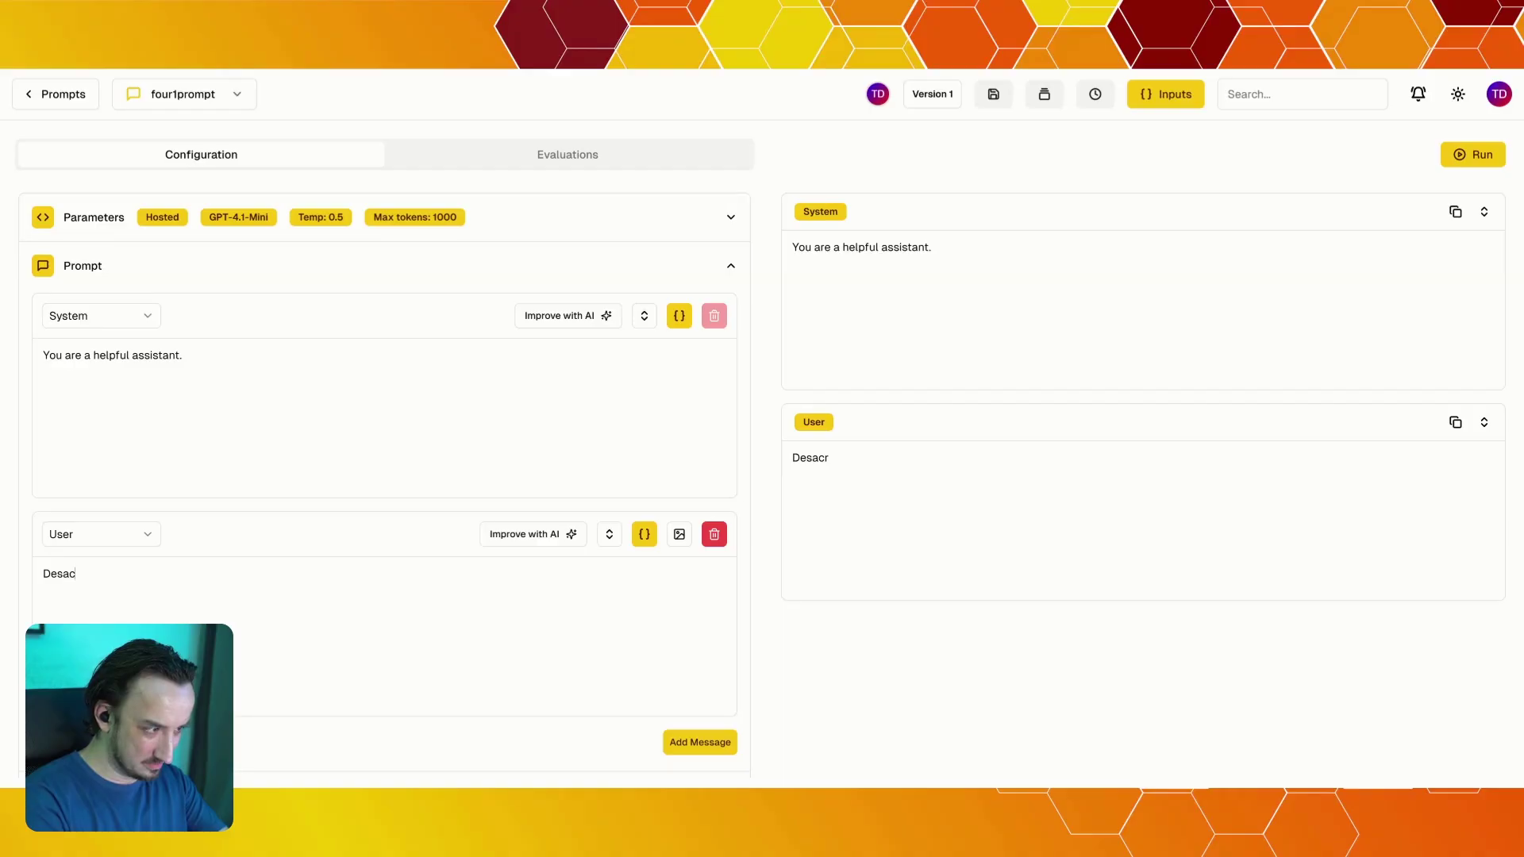
text(ribe the fo)
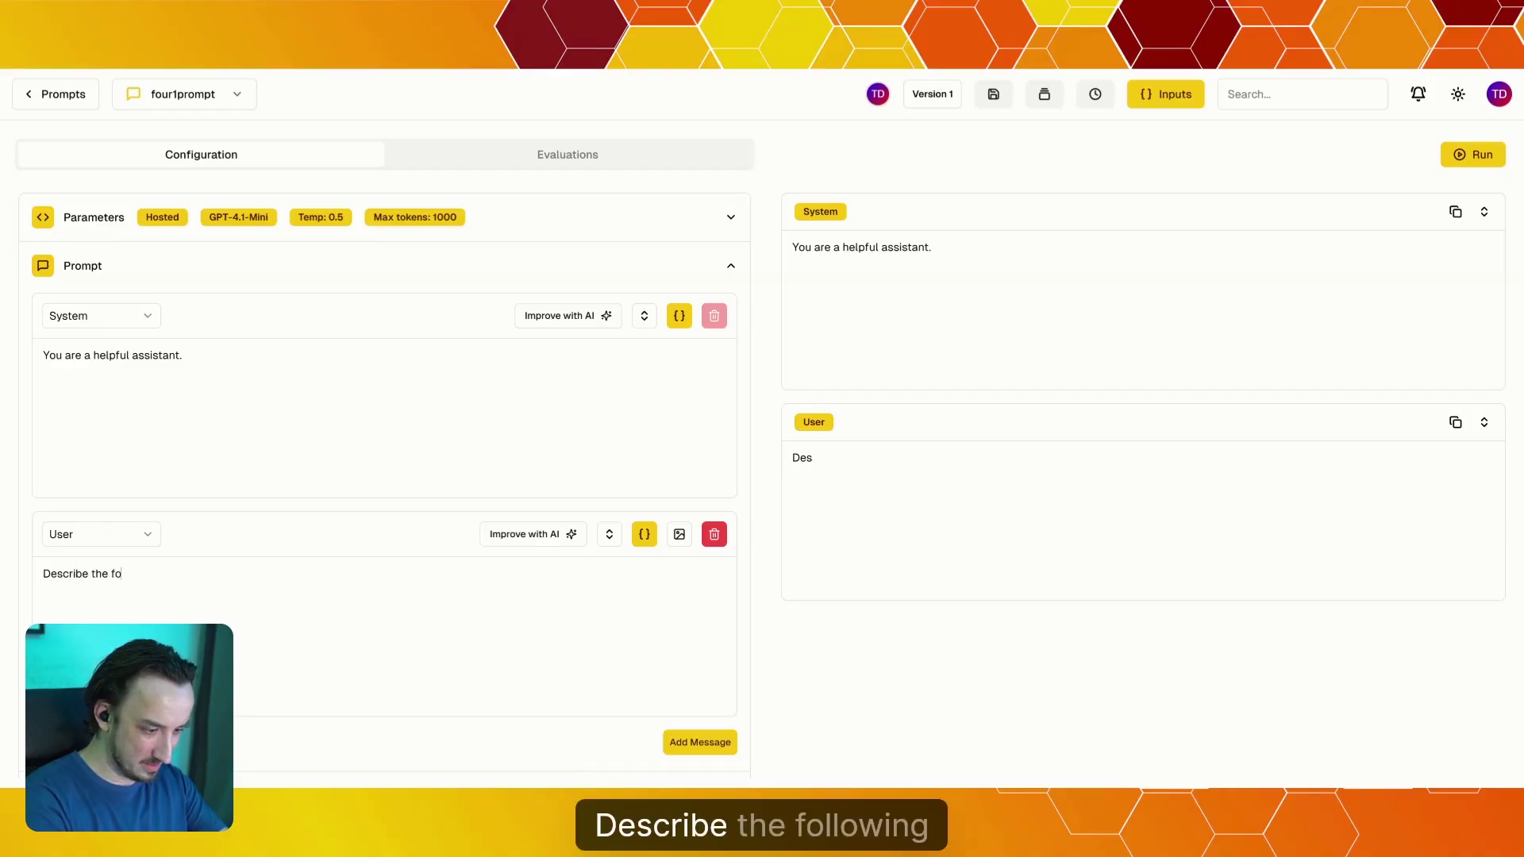
text(llowing to)
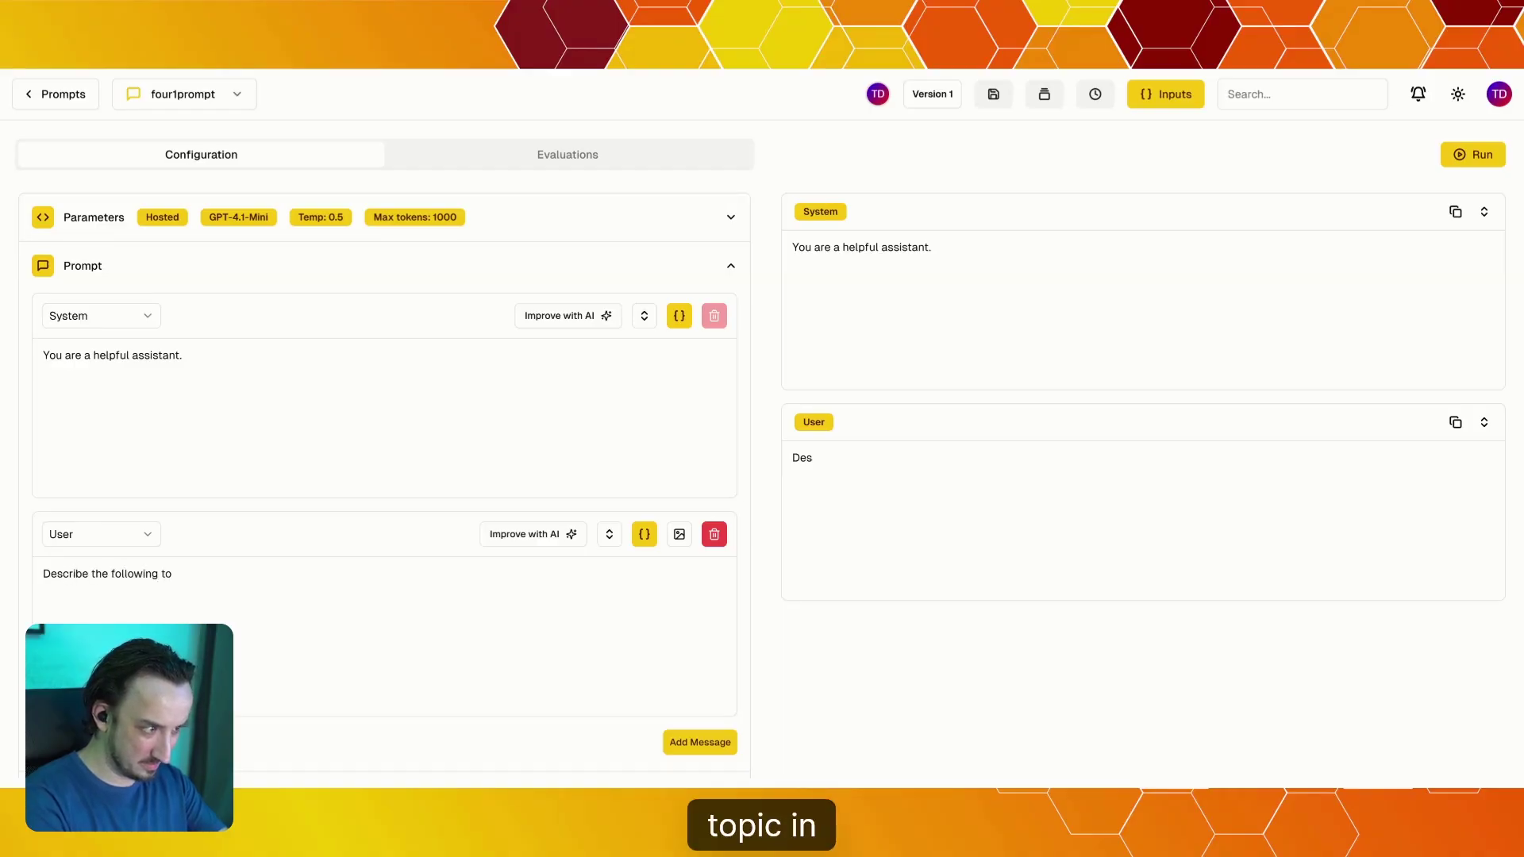
text(pic in 50 wrods:)
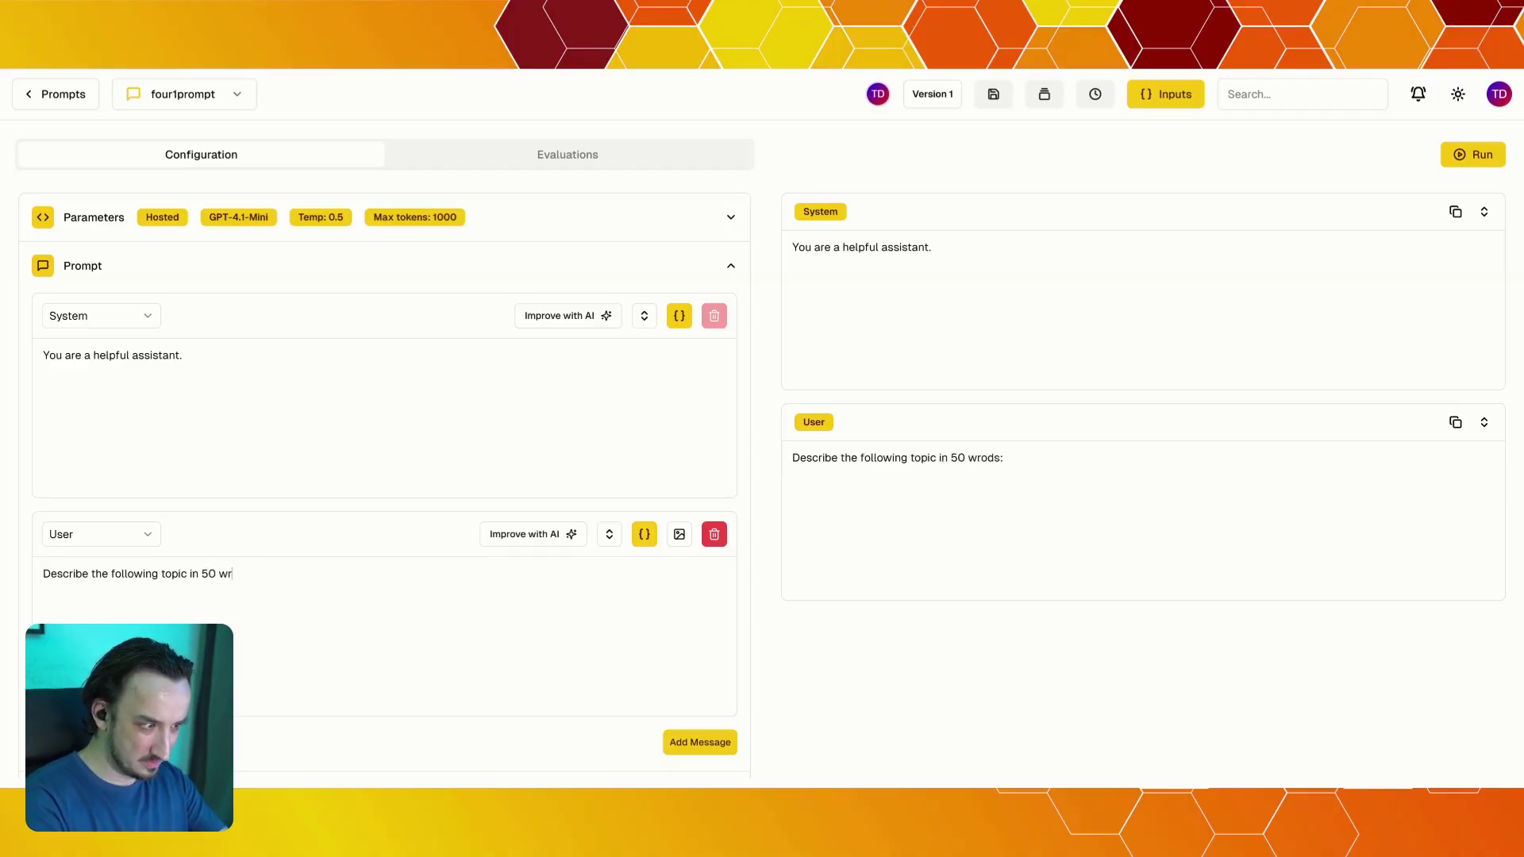
key(BackSpace)
text(ords: {{t}})
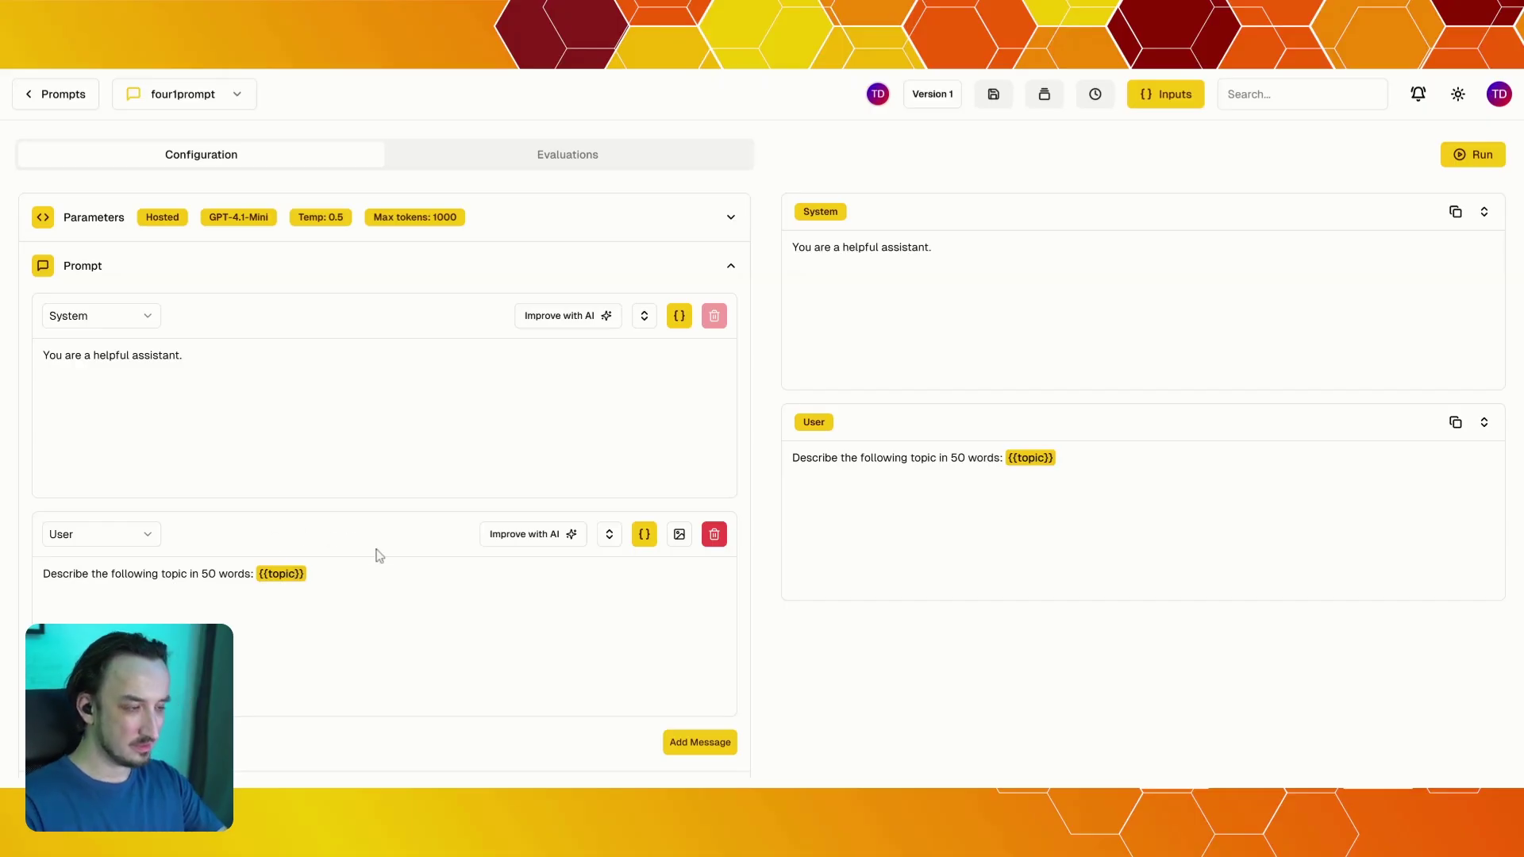
Set the topic input value to "Sony cameras" and run the prompt to get the assistant's response
click(1185, 99)
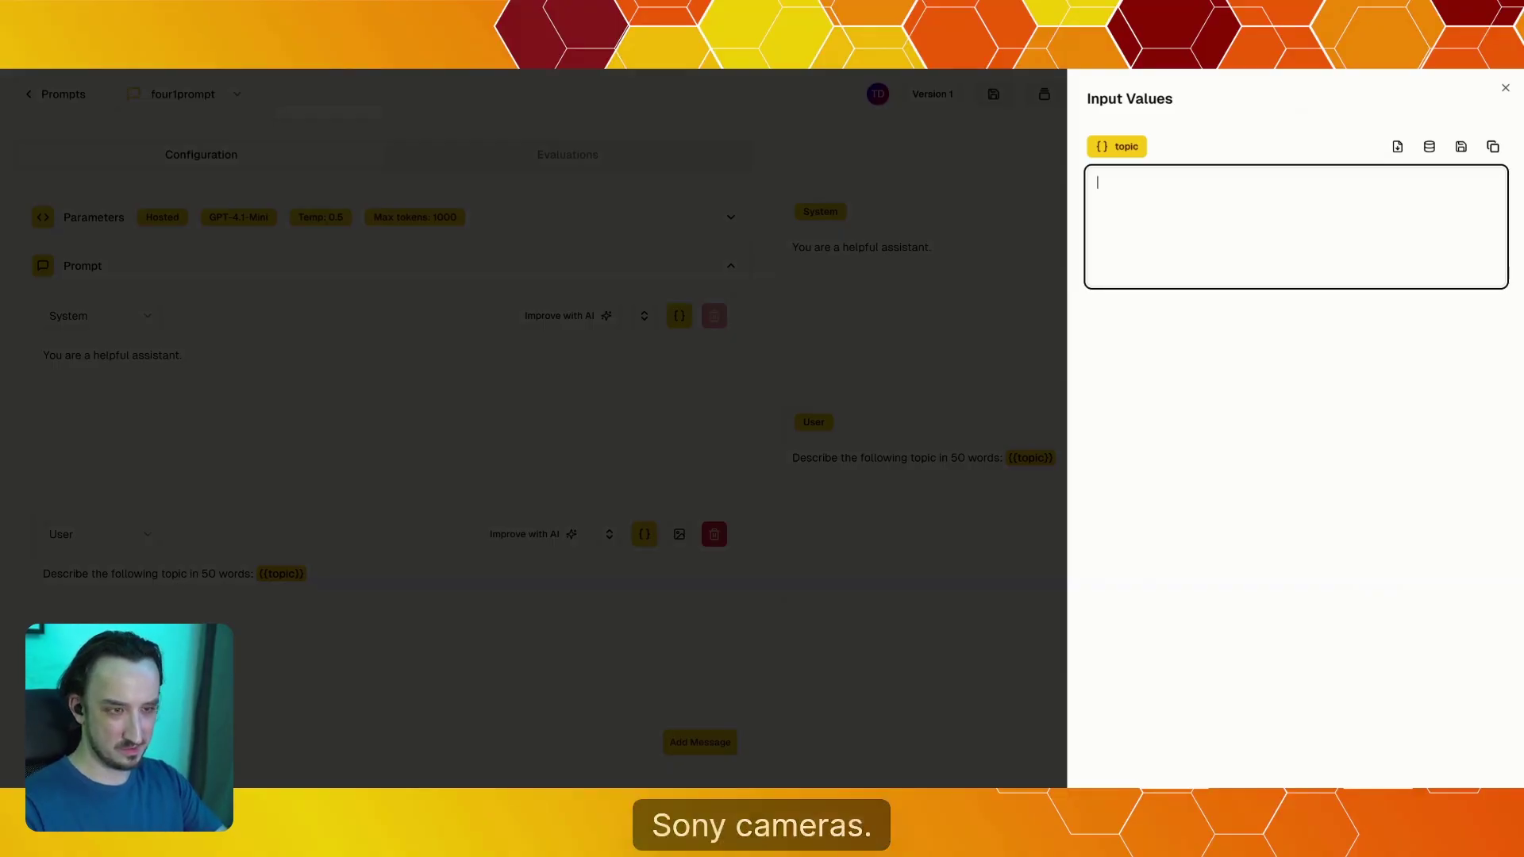
text(Sony camera)
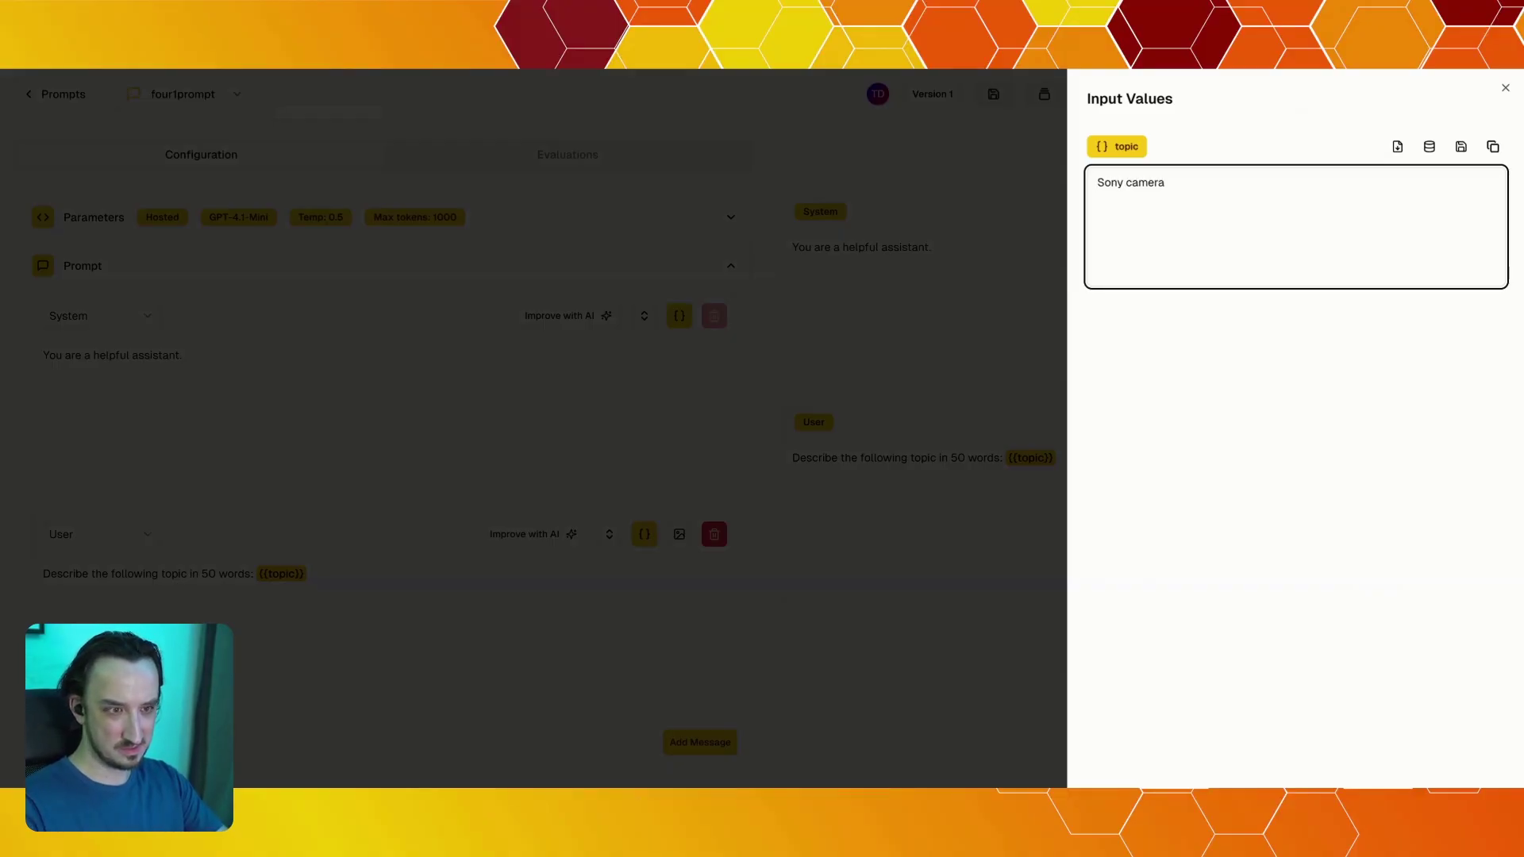
text(s)
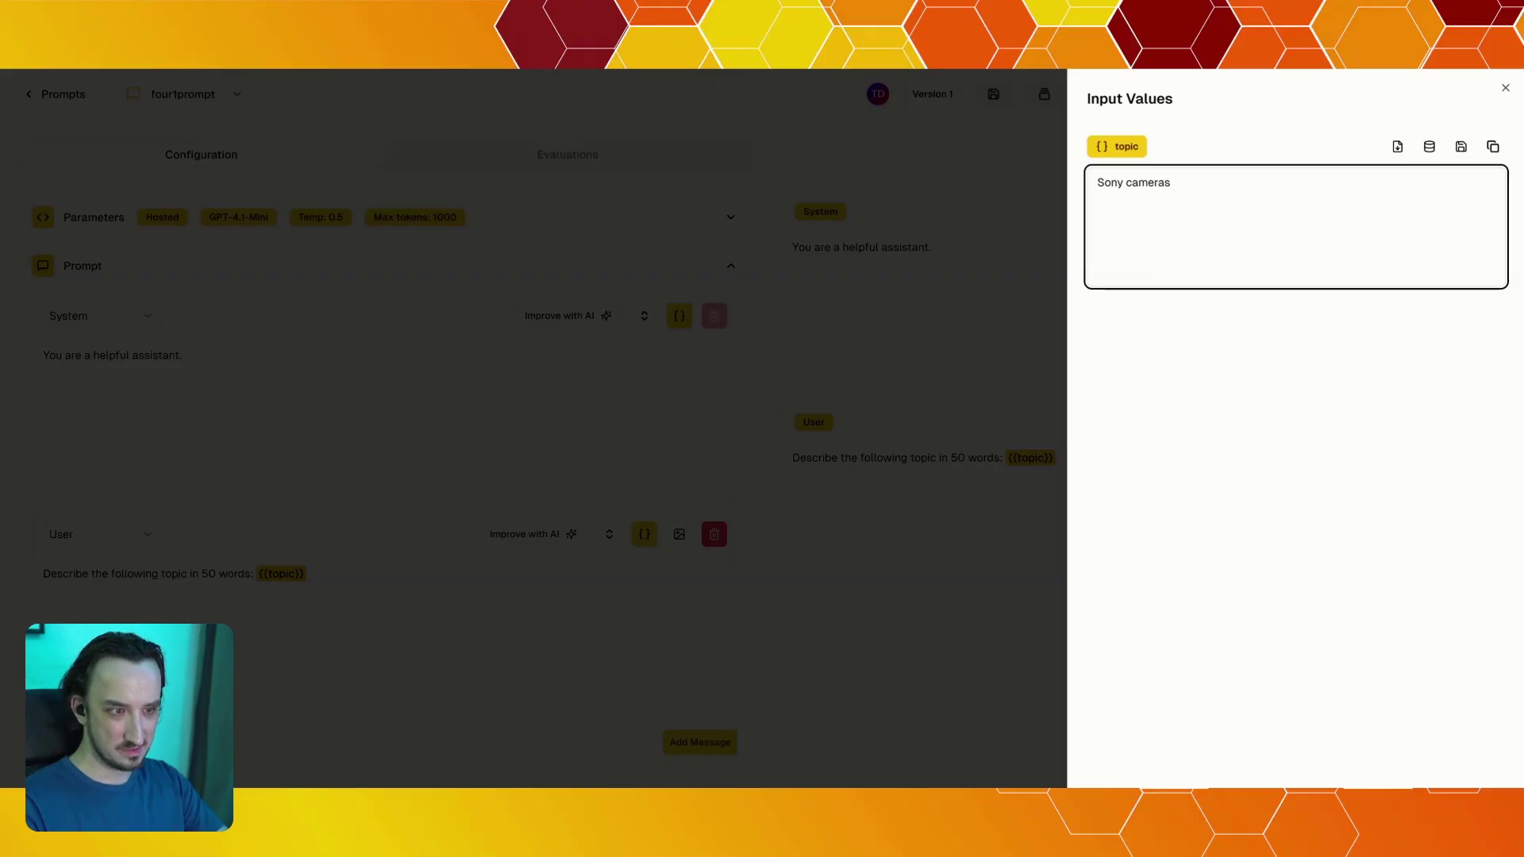
click(951, 349)
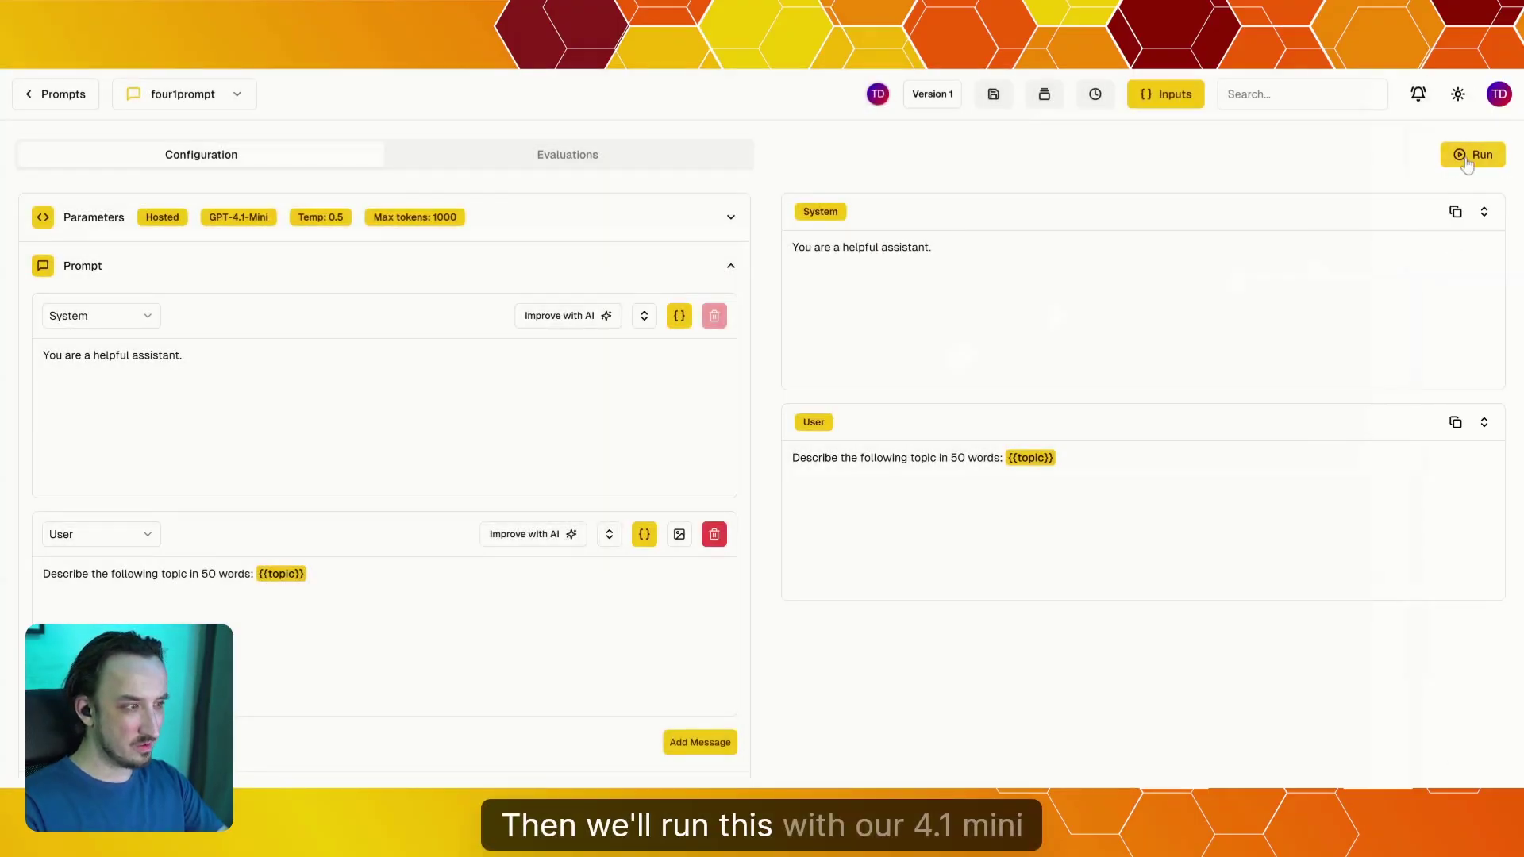
click(1467, 156)
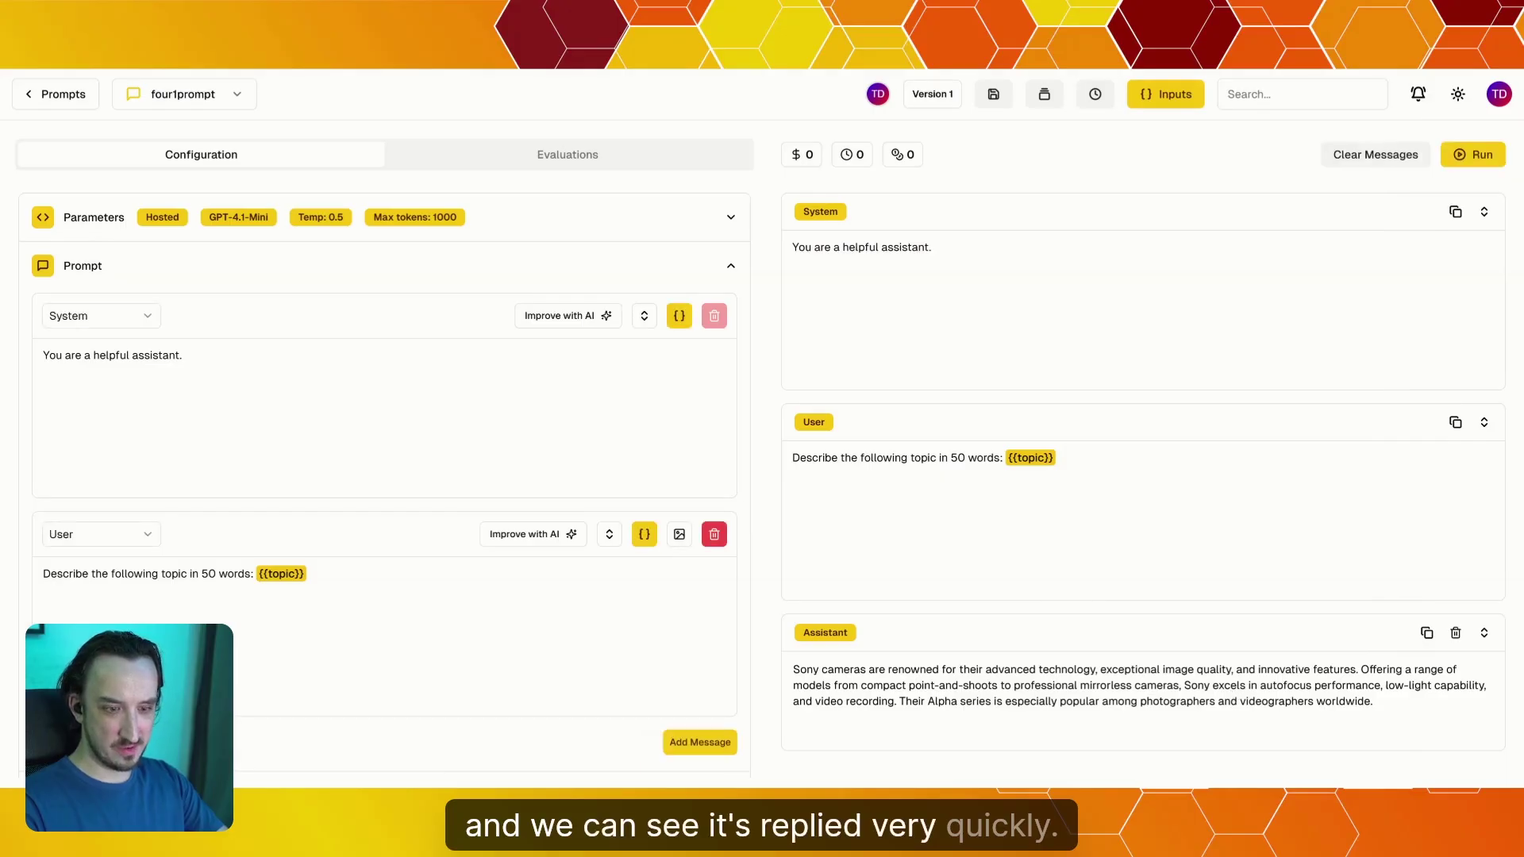
drag(1374, 702, 1003, 686)
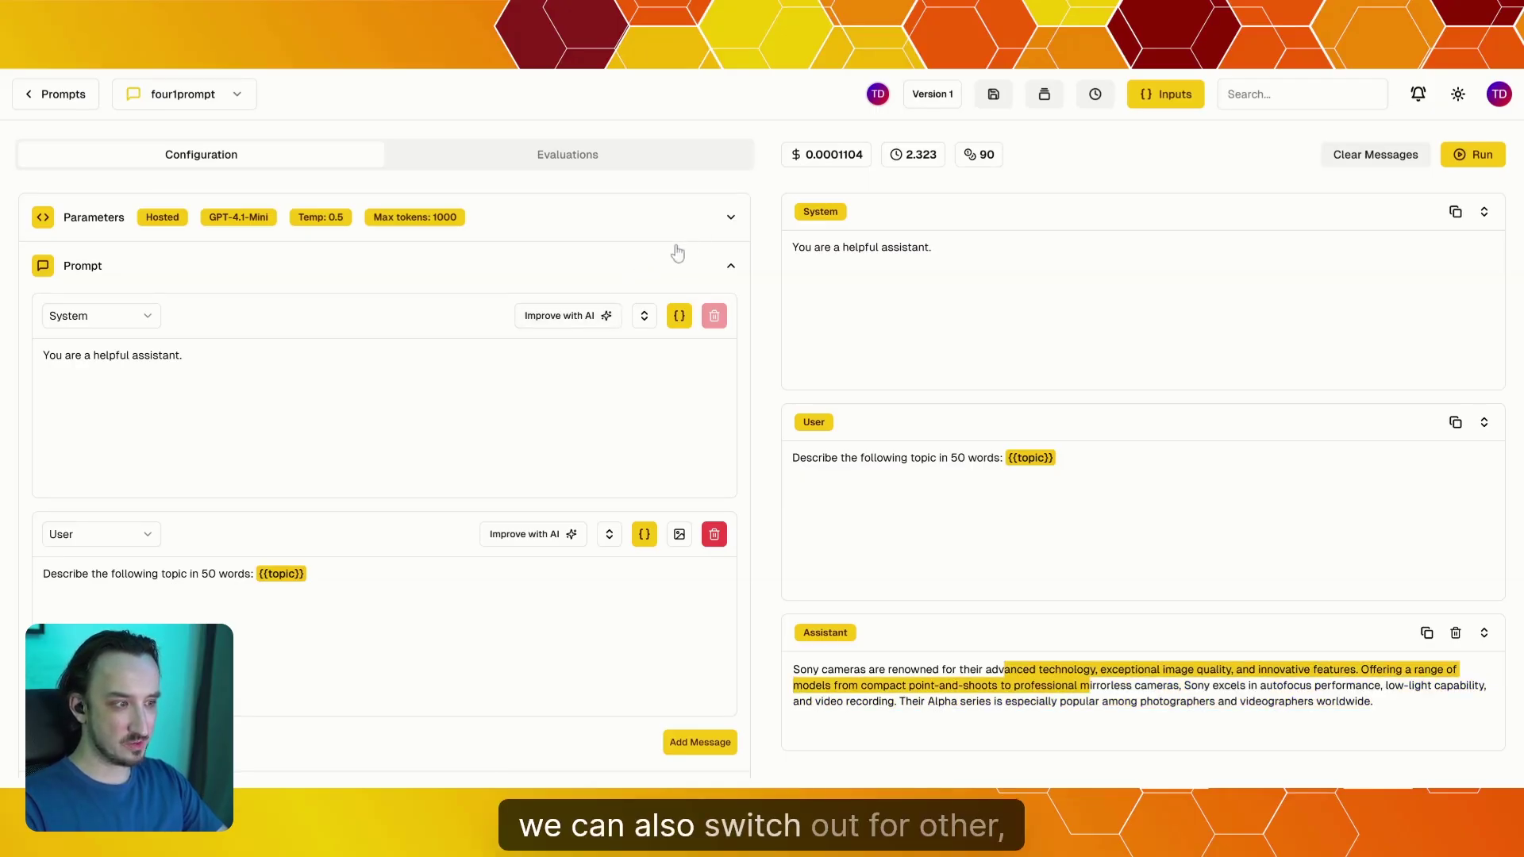
Look through the reasoning models offered for the prompt's LLM model, such as o4 Mini and o3
click(724, 237)
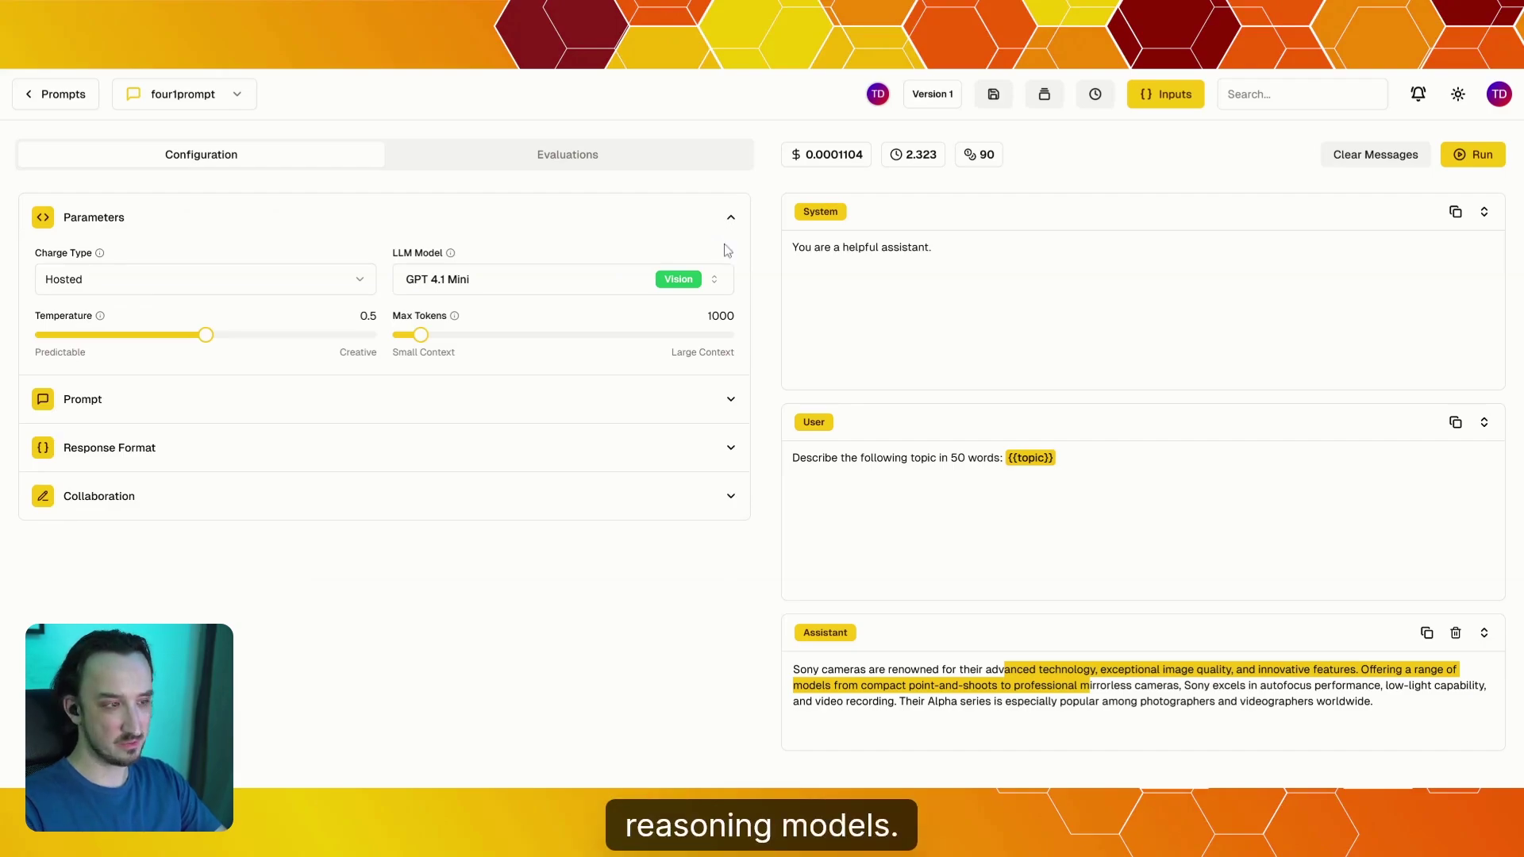
click(687, 282)
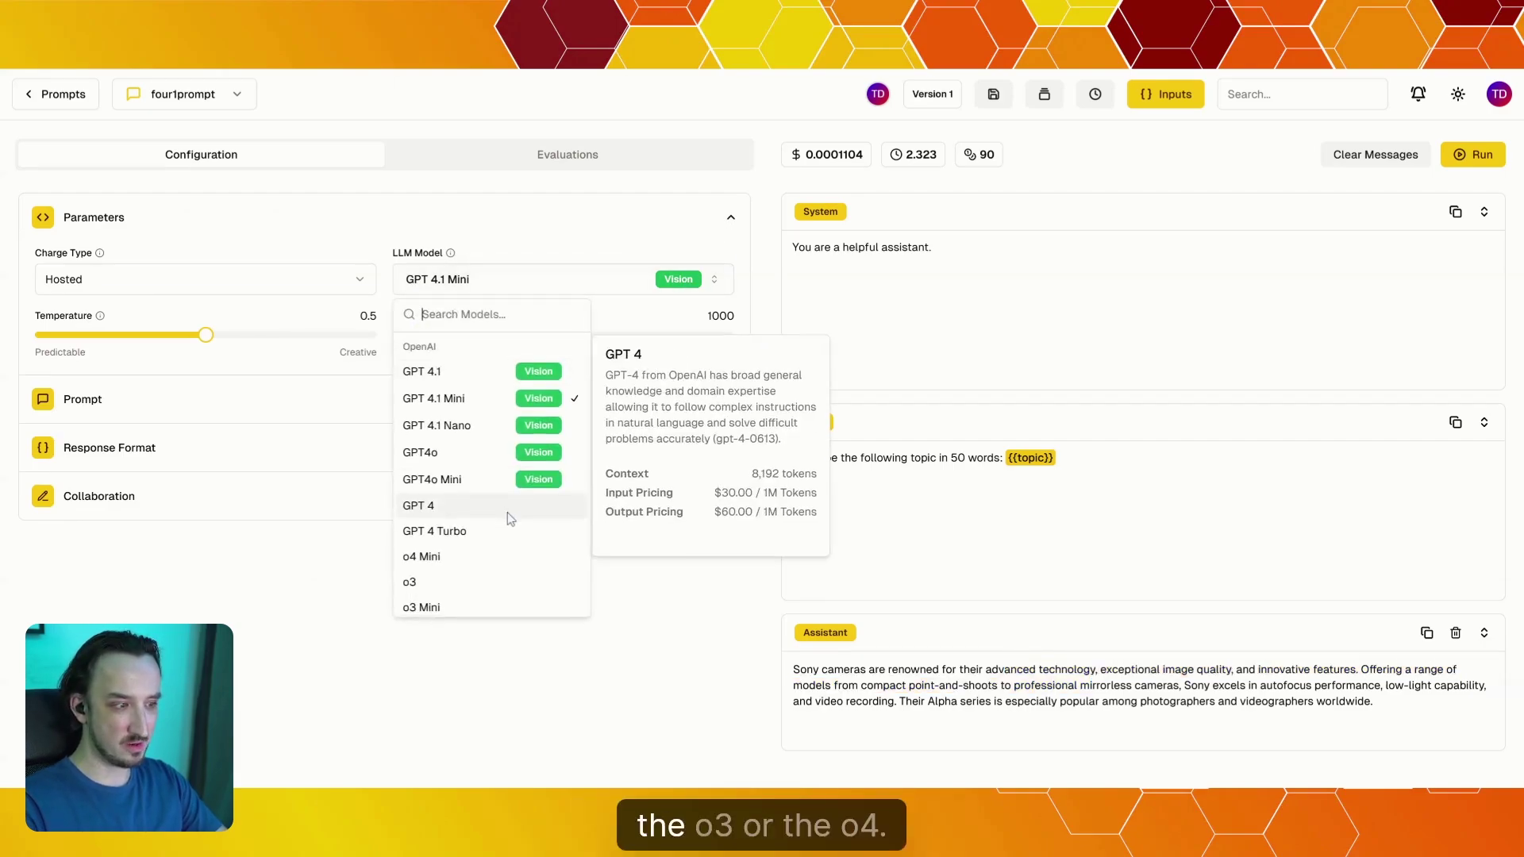
scroll(510, 519, down, 1)
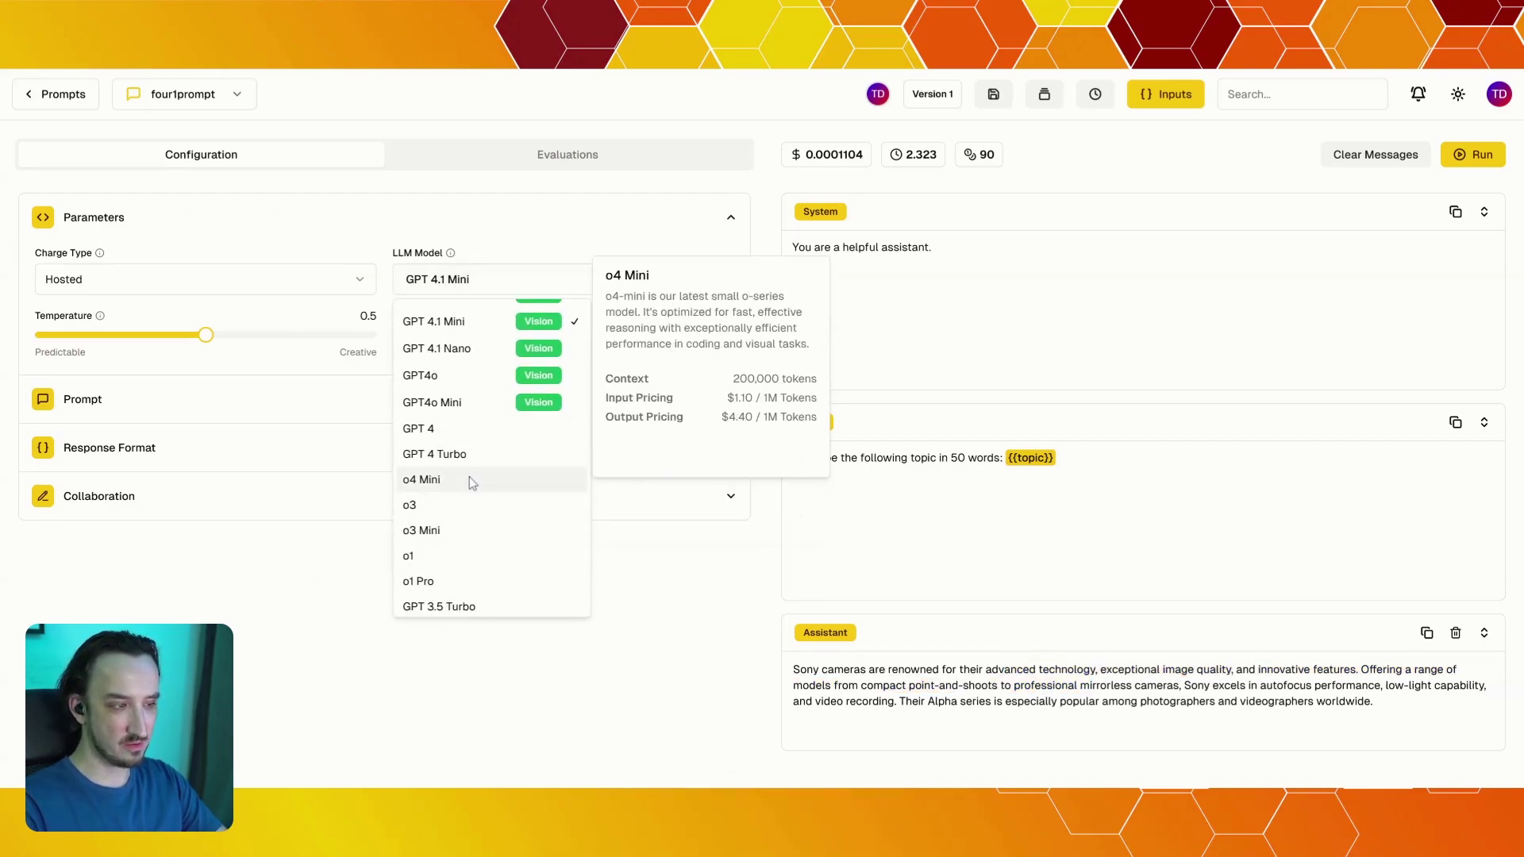
click(334, 587)
Open the prompt's activity logs and examine the completed run's request details, including model, token usage and charges
click(1088, 96)
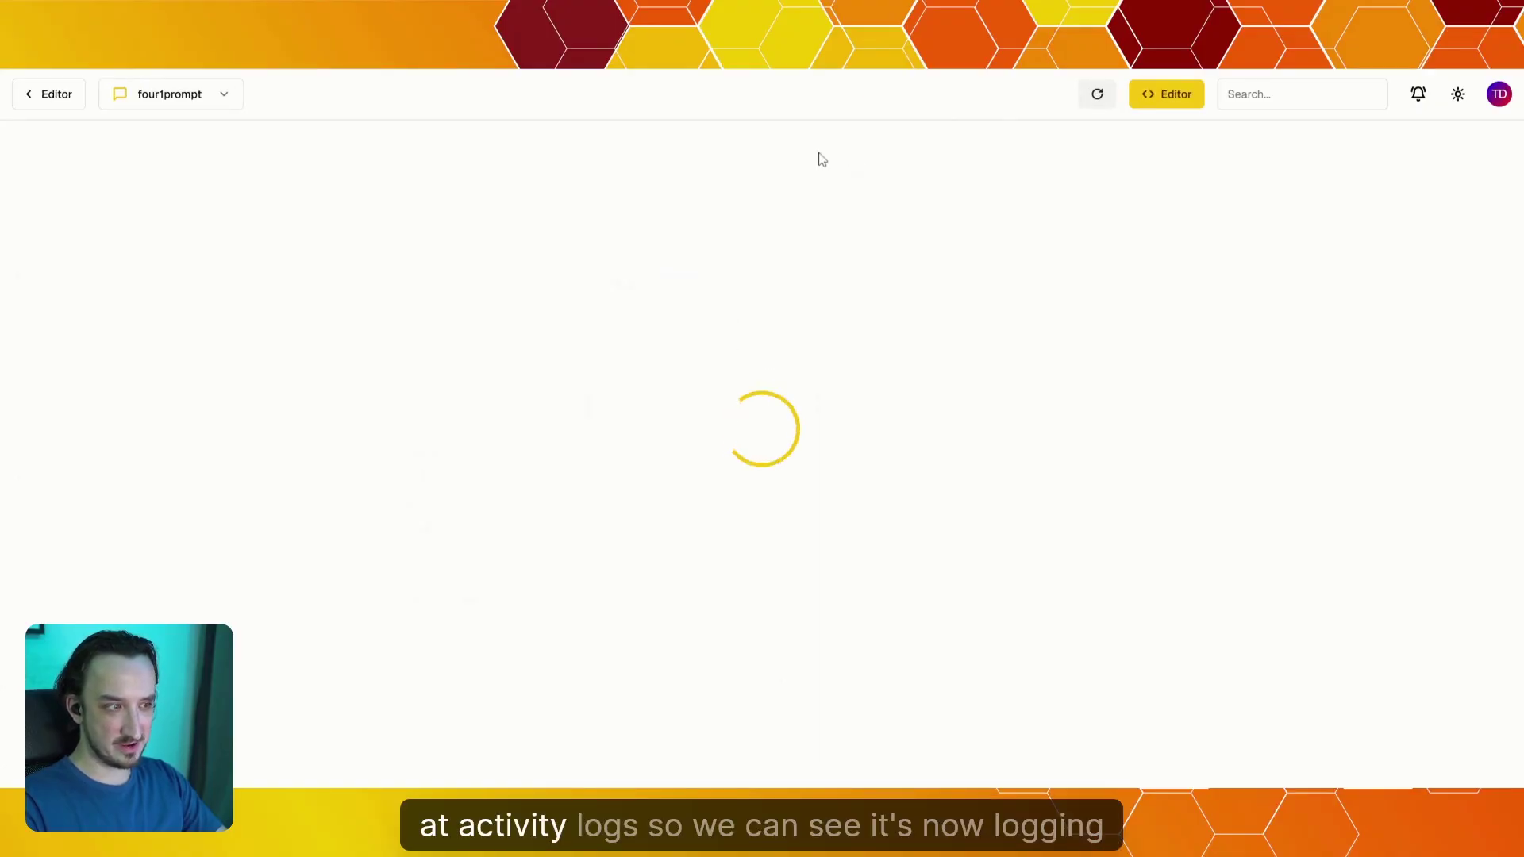
click(568, 214)
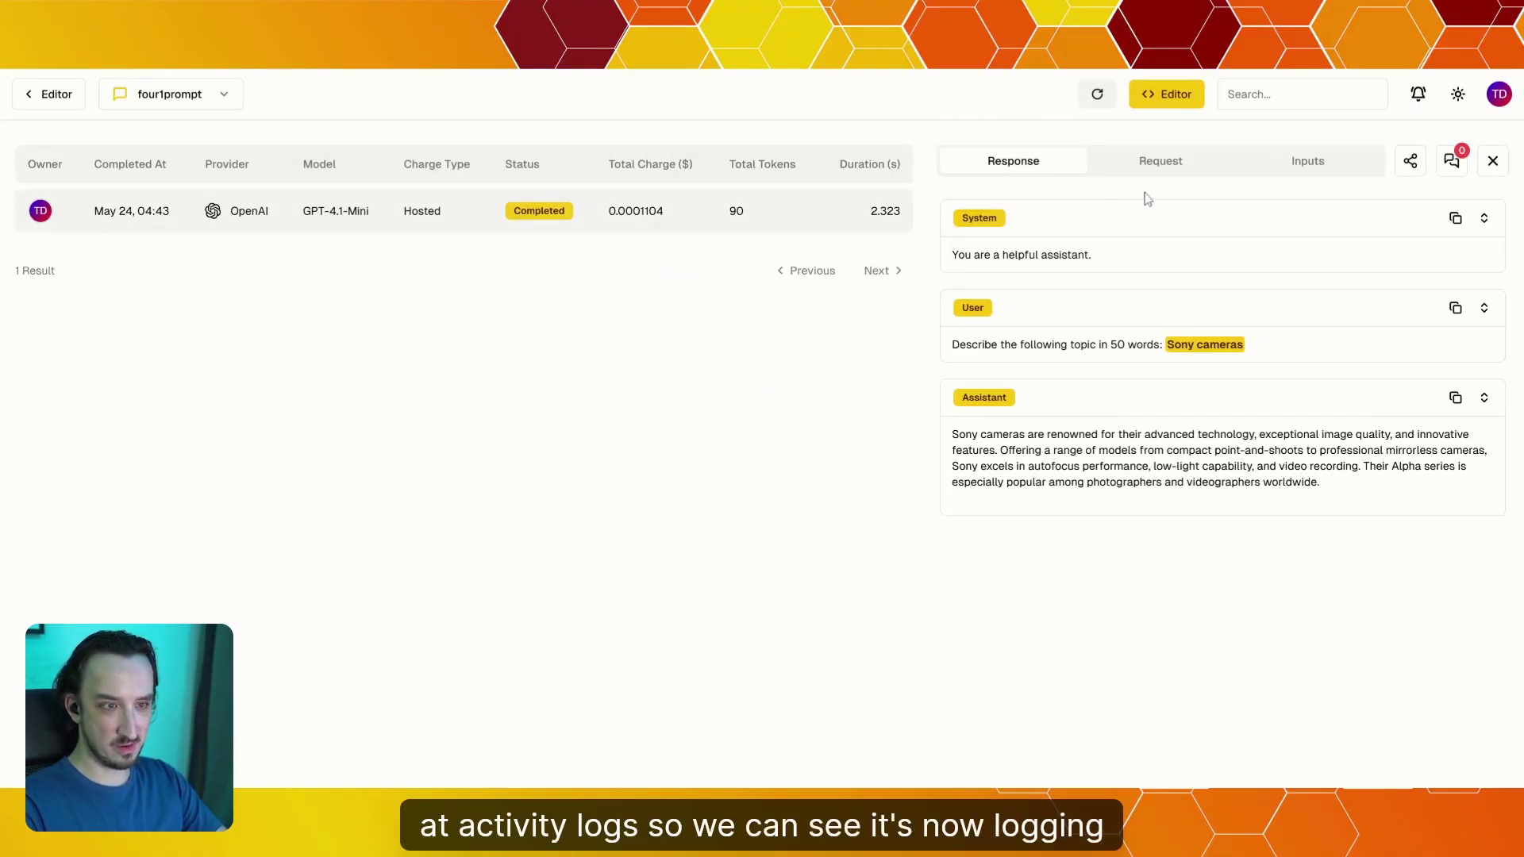
click(1170, 161)
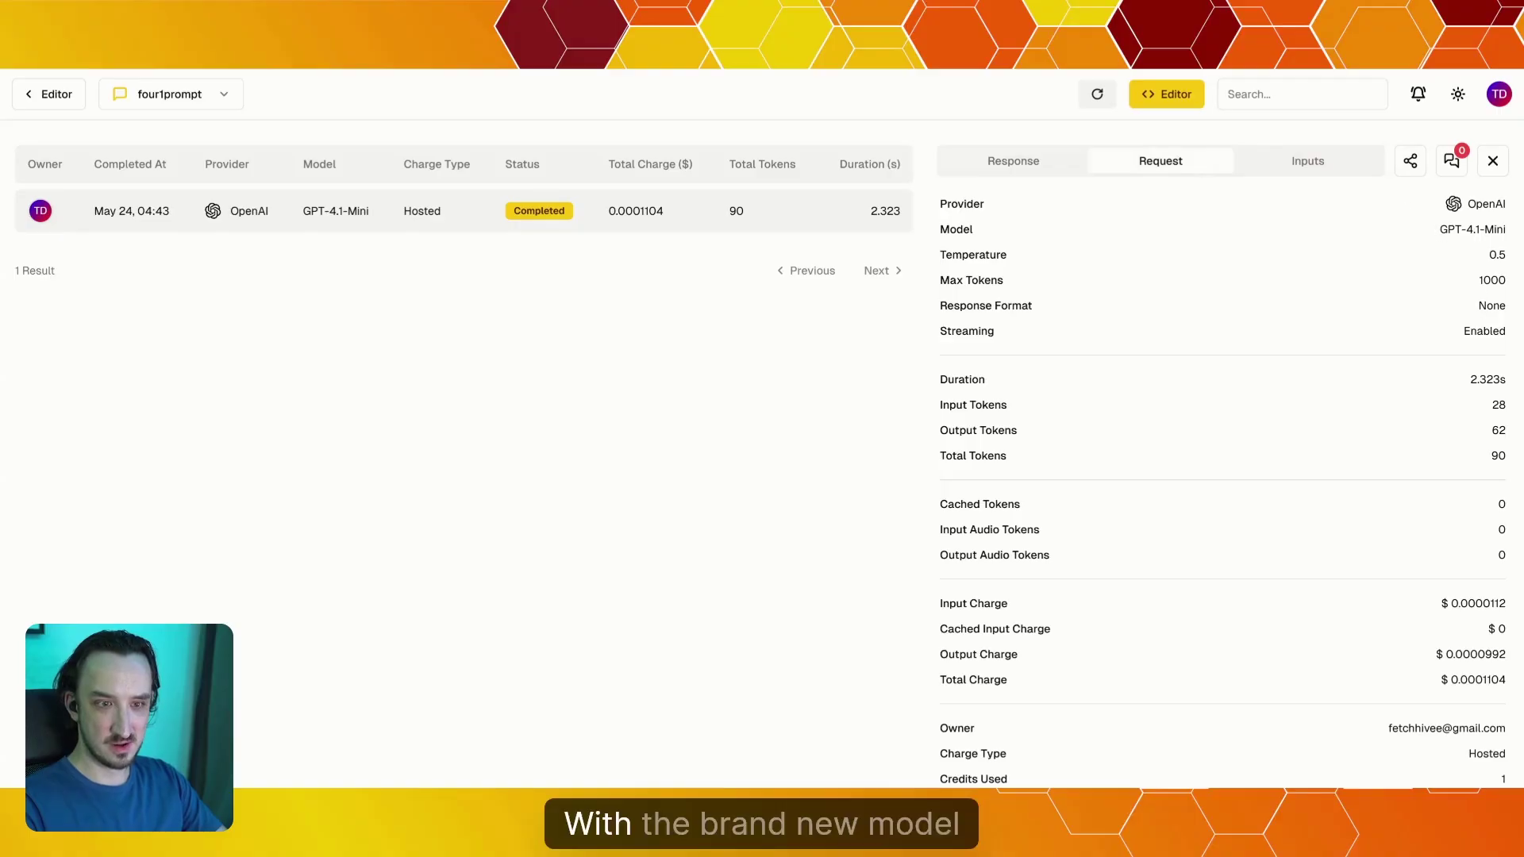
drag(1439, 230, 1508, 230)
click(1446, 254)
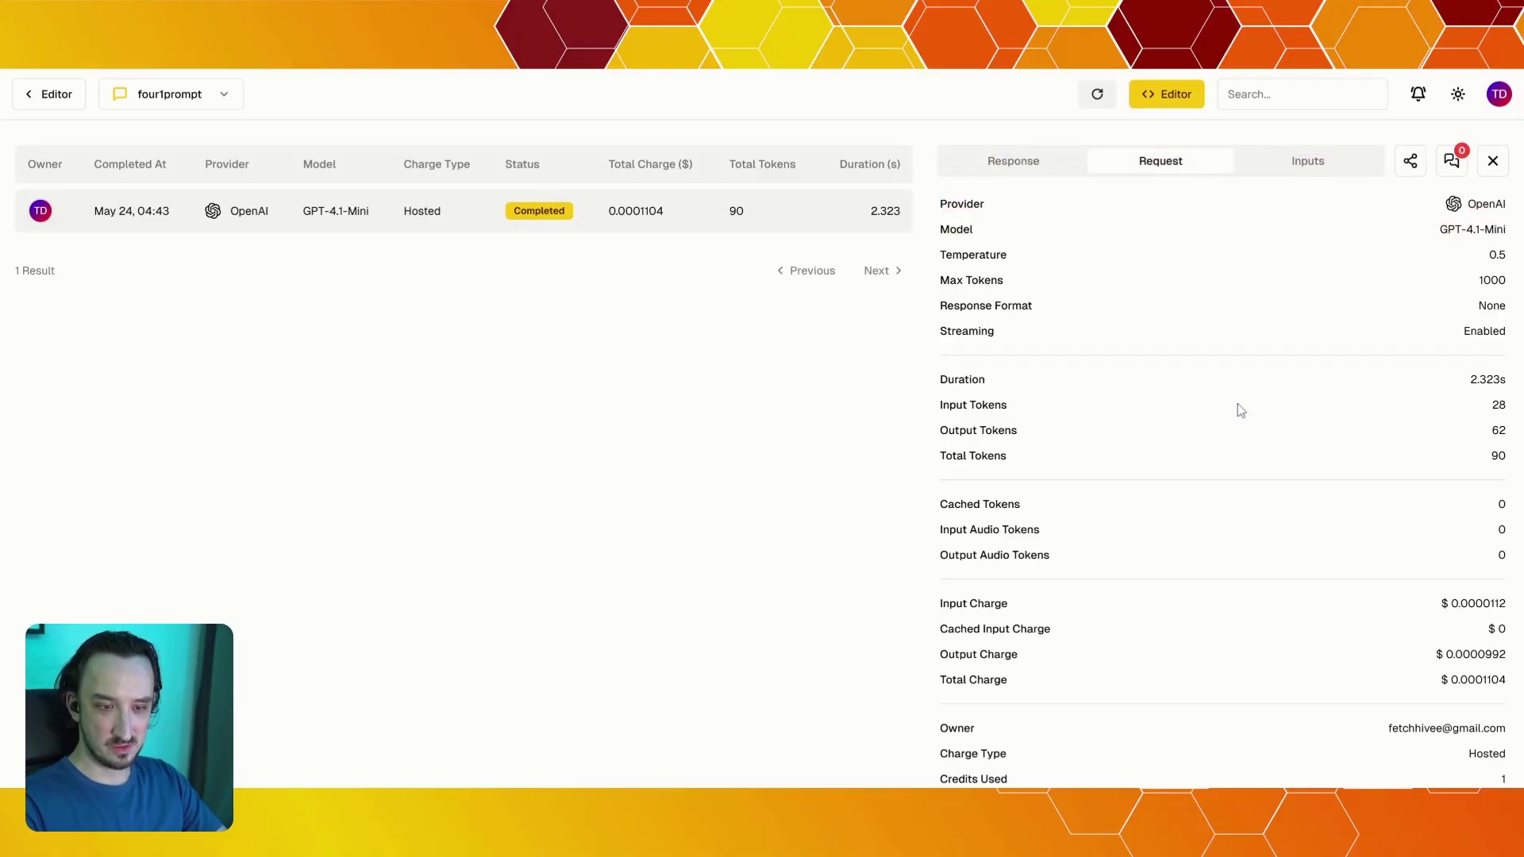
scroll(1282, 646, down, 1)
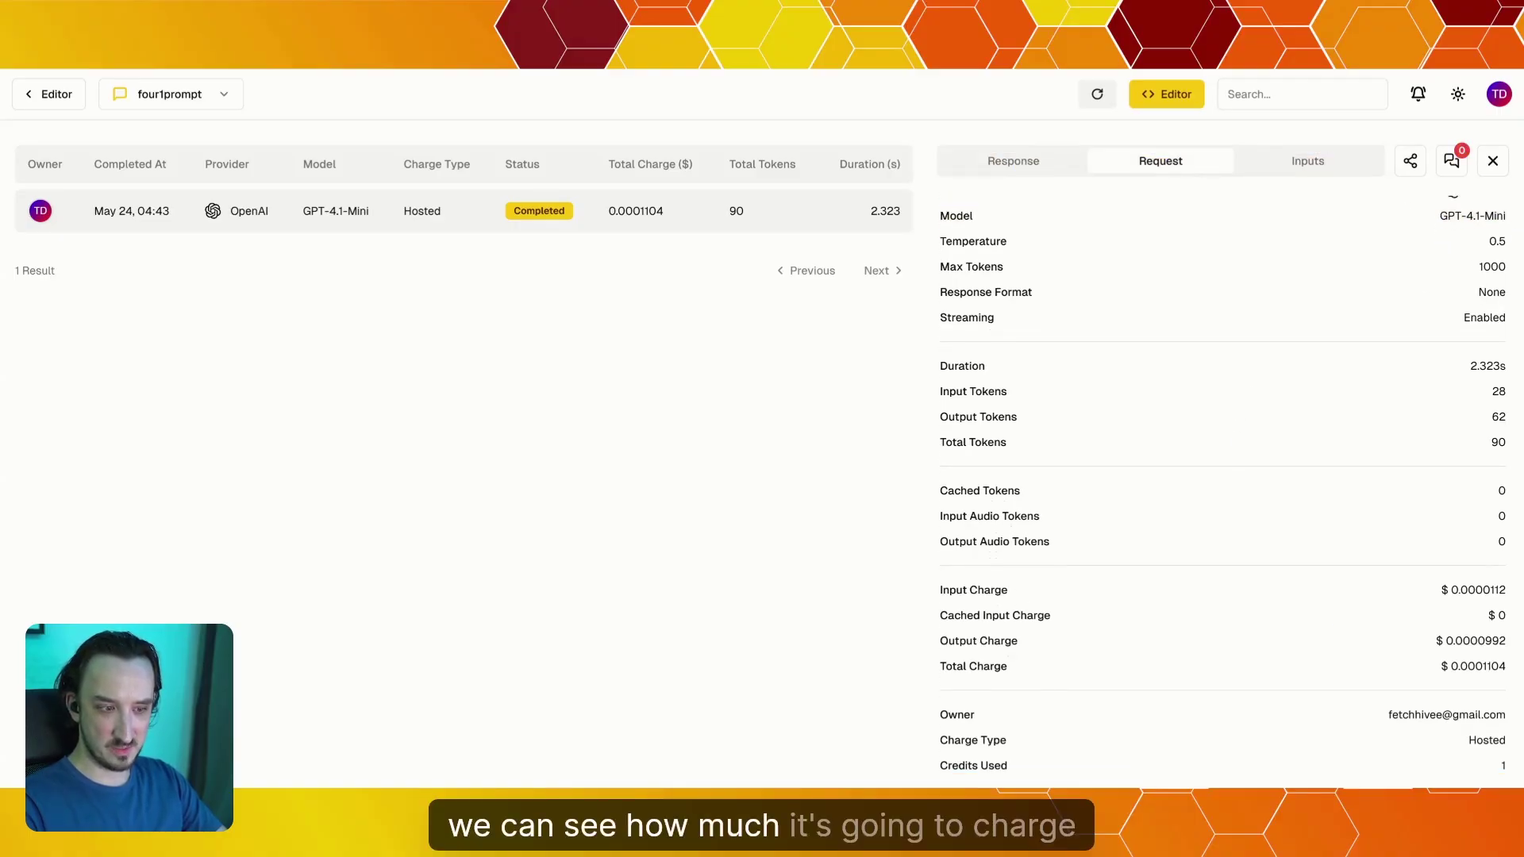
Review the input, output and total charges in the completed run's request details
drag(941, 590, 1051, 602)
click(980, 587)
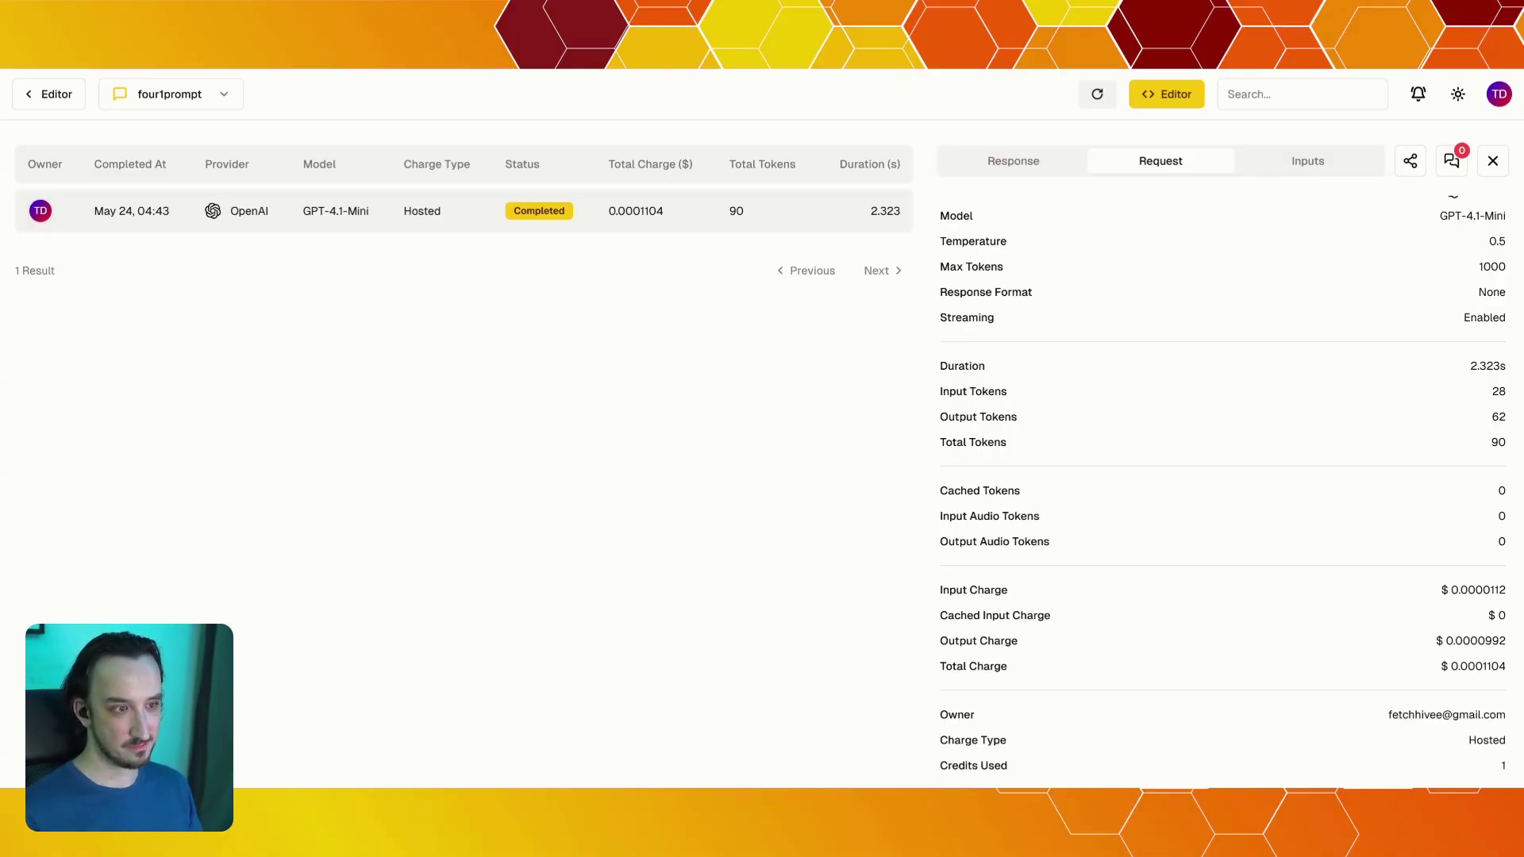
scroll(1222, 489, up, 1)
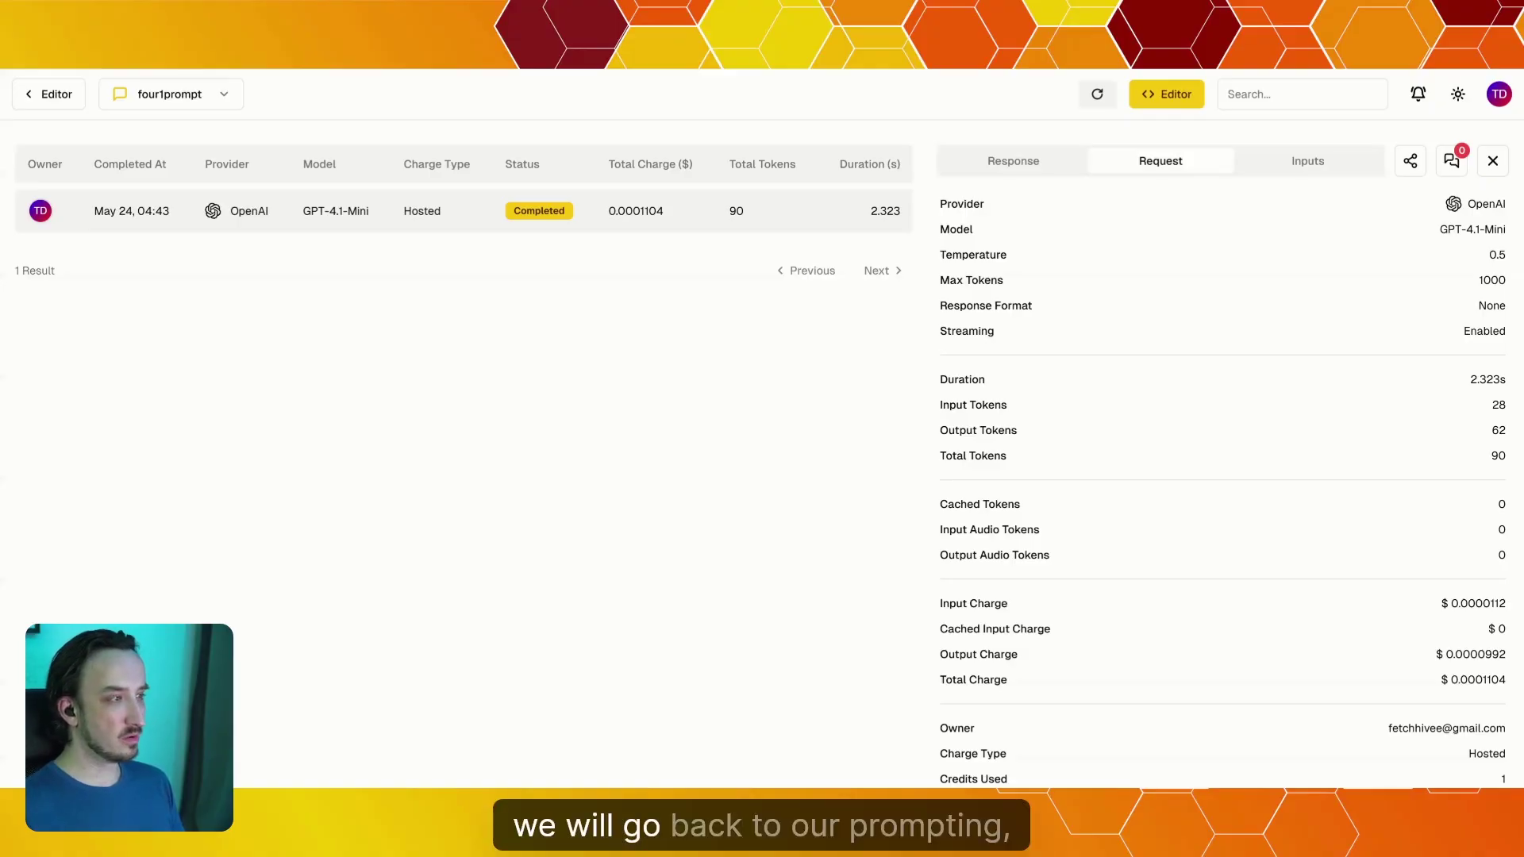
Return to the prompts list and create a new prompt named "imageMasterPrompt"
click(57, 101)
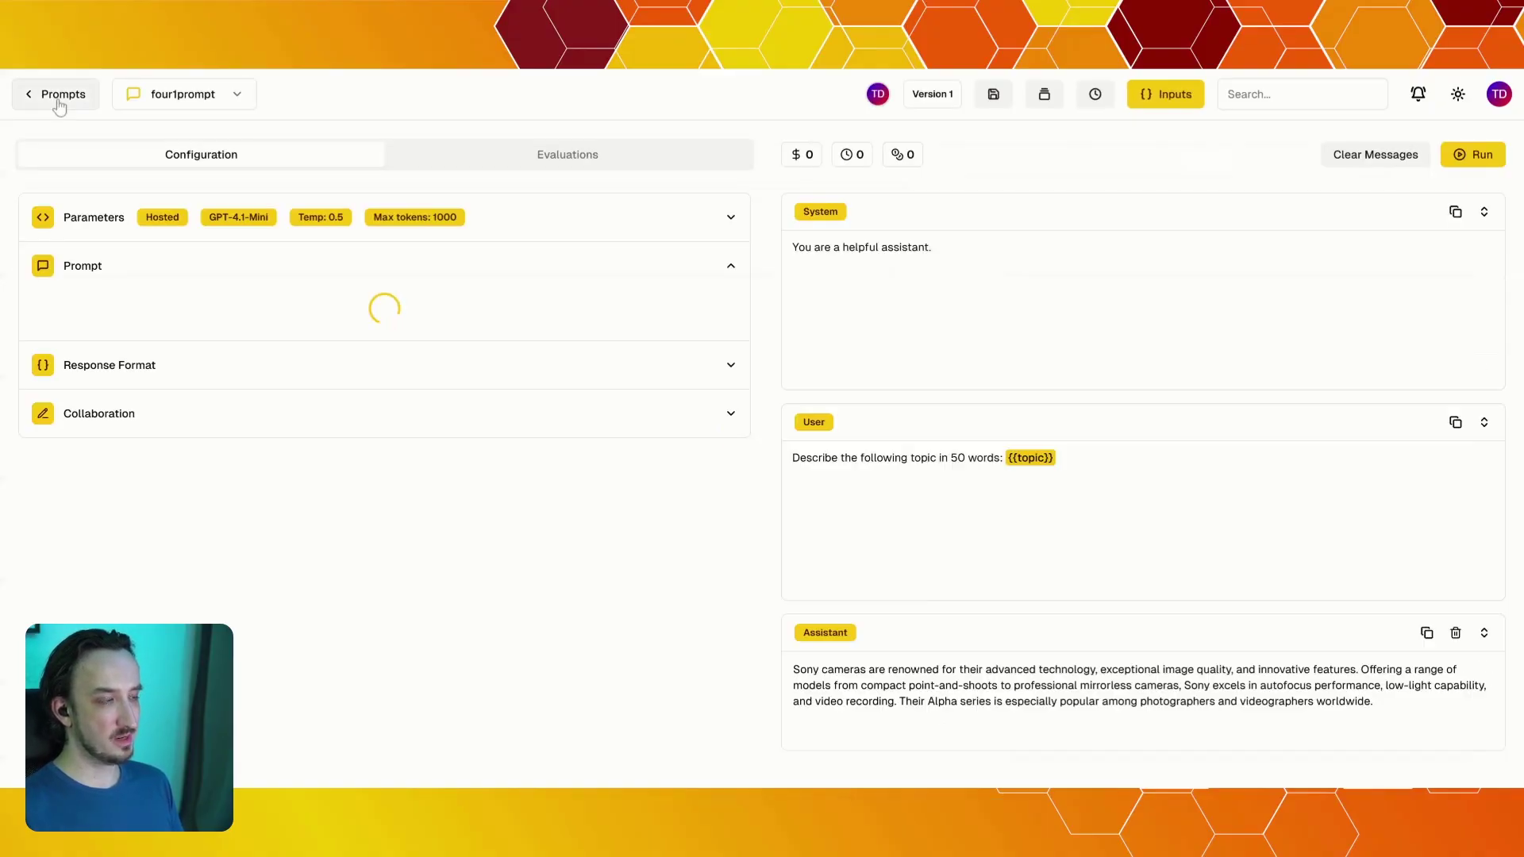
click(59, 101)
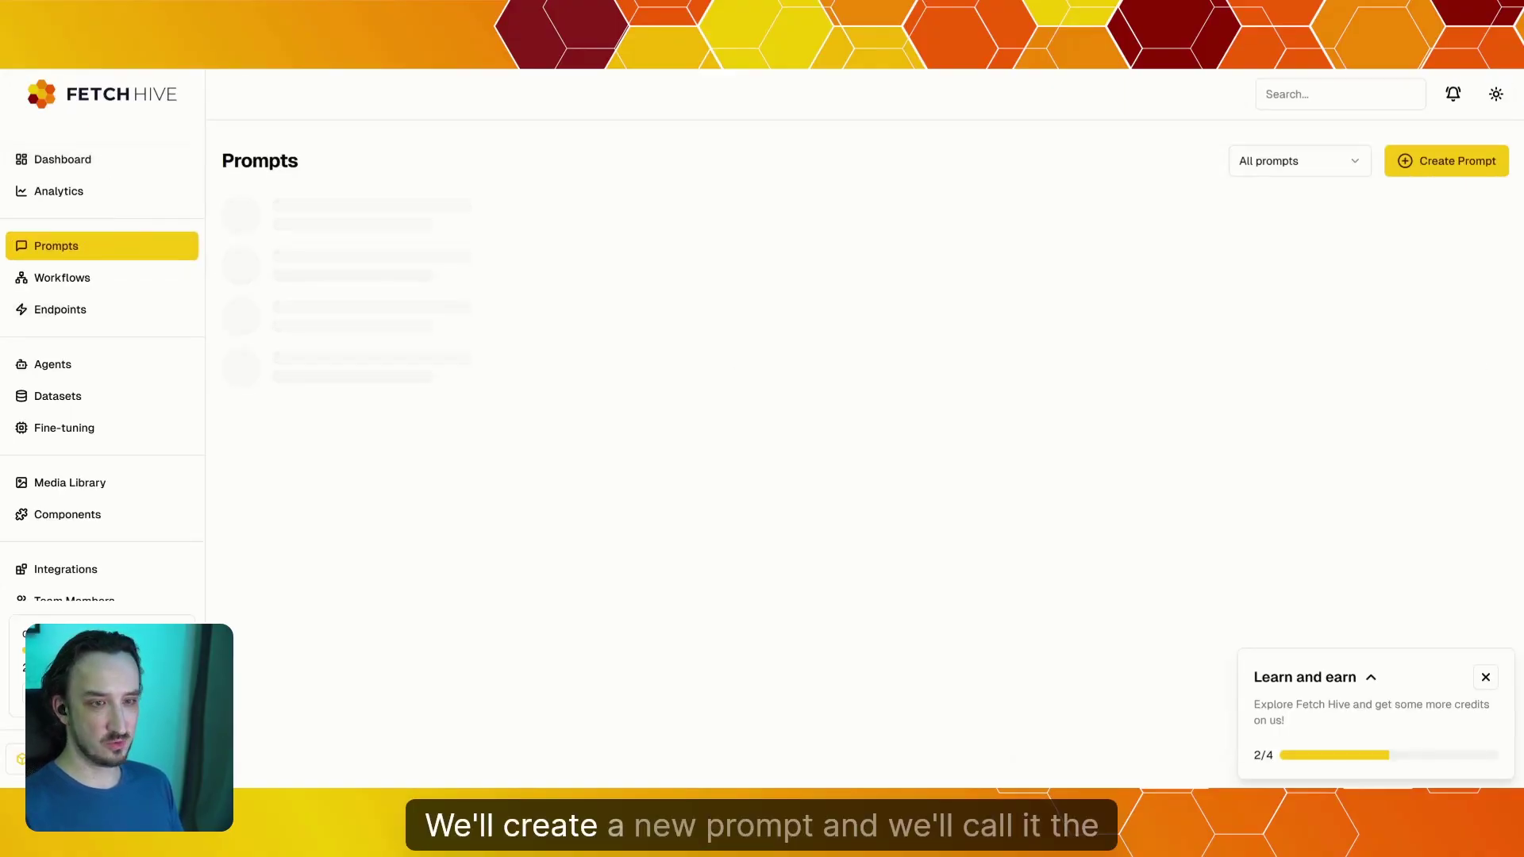
click(1438, 163)
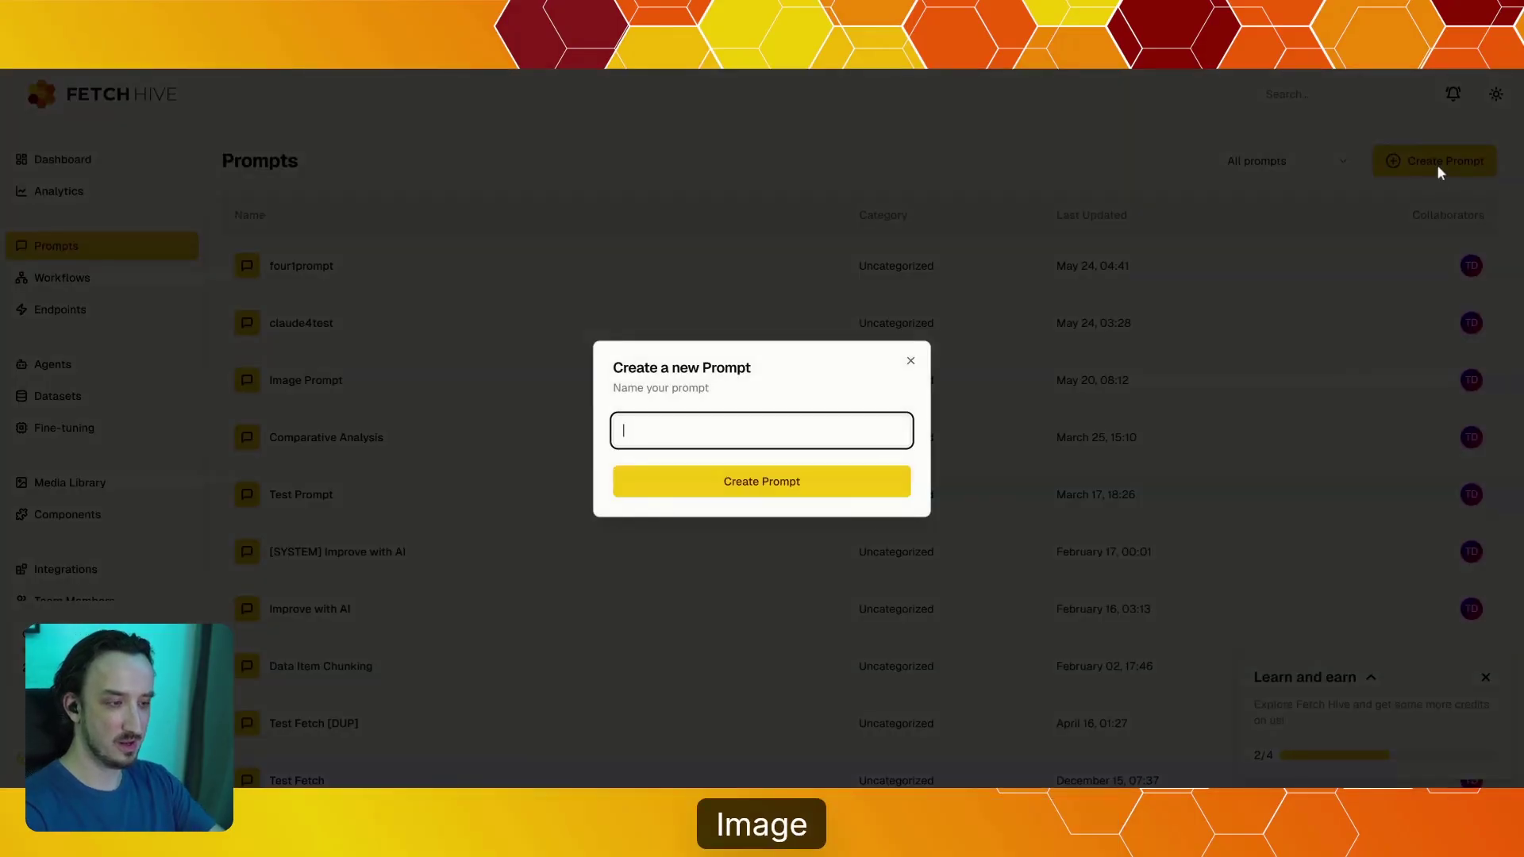
text(imageMasterPrompt)
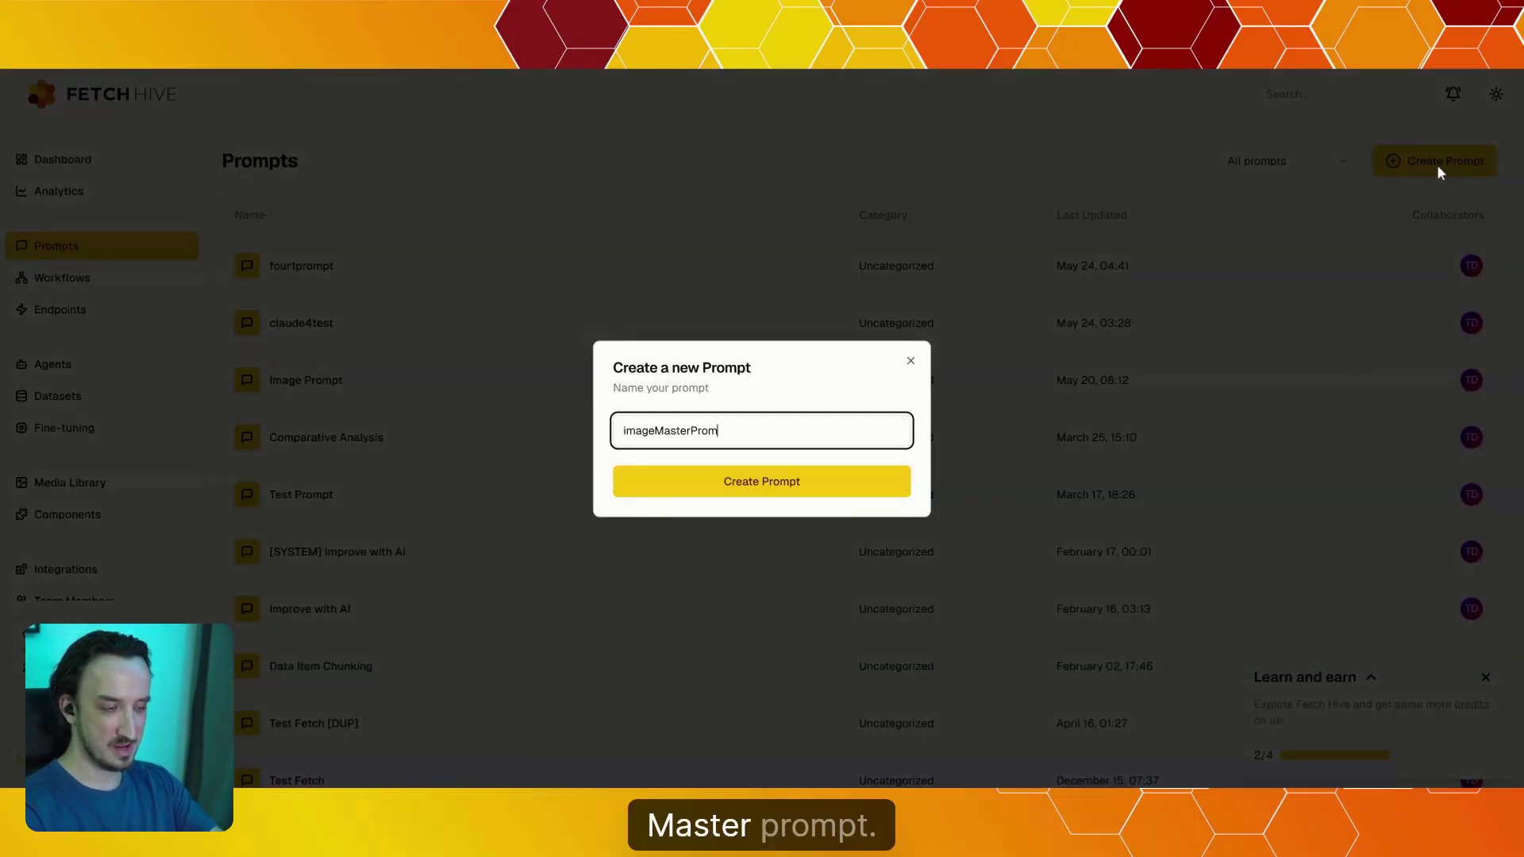
key(Return)
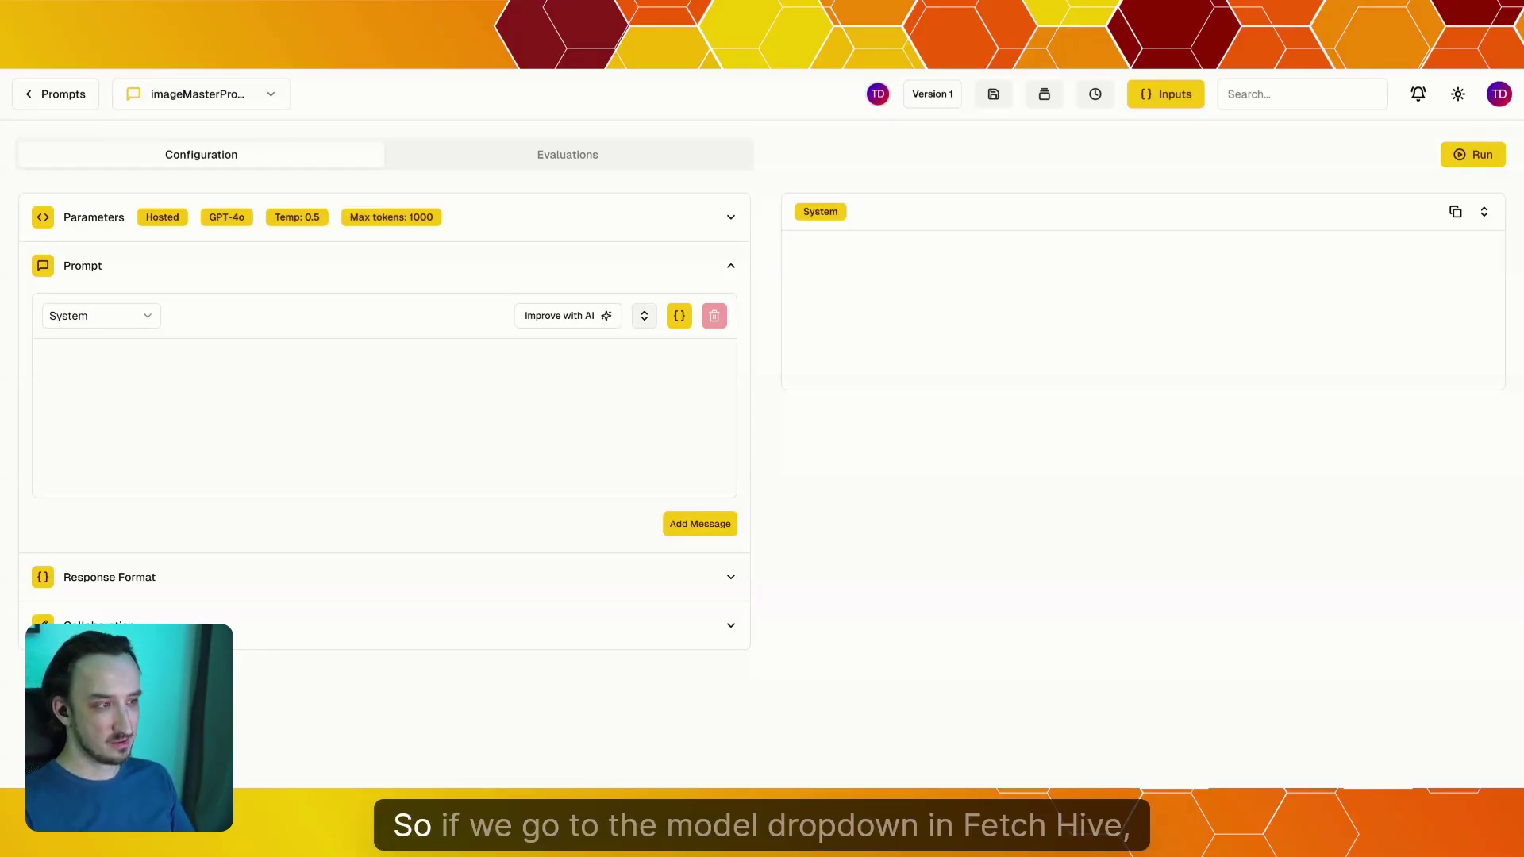
Set the new prompt's LLM model to GPT 4.1
click(731, 226)
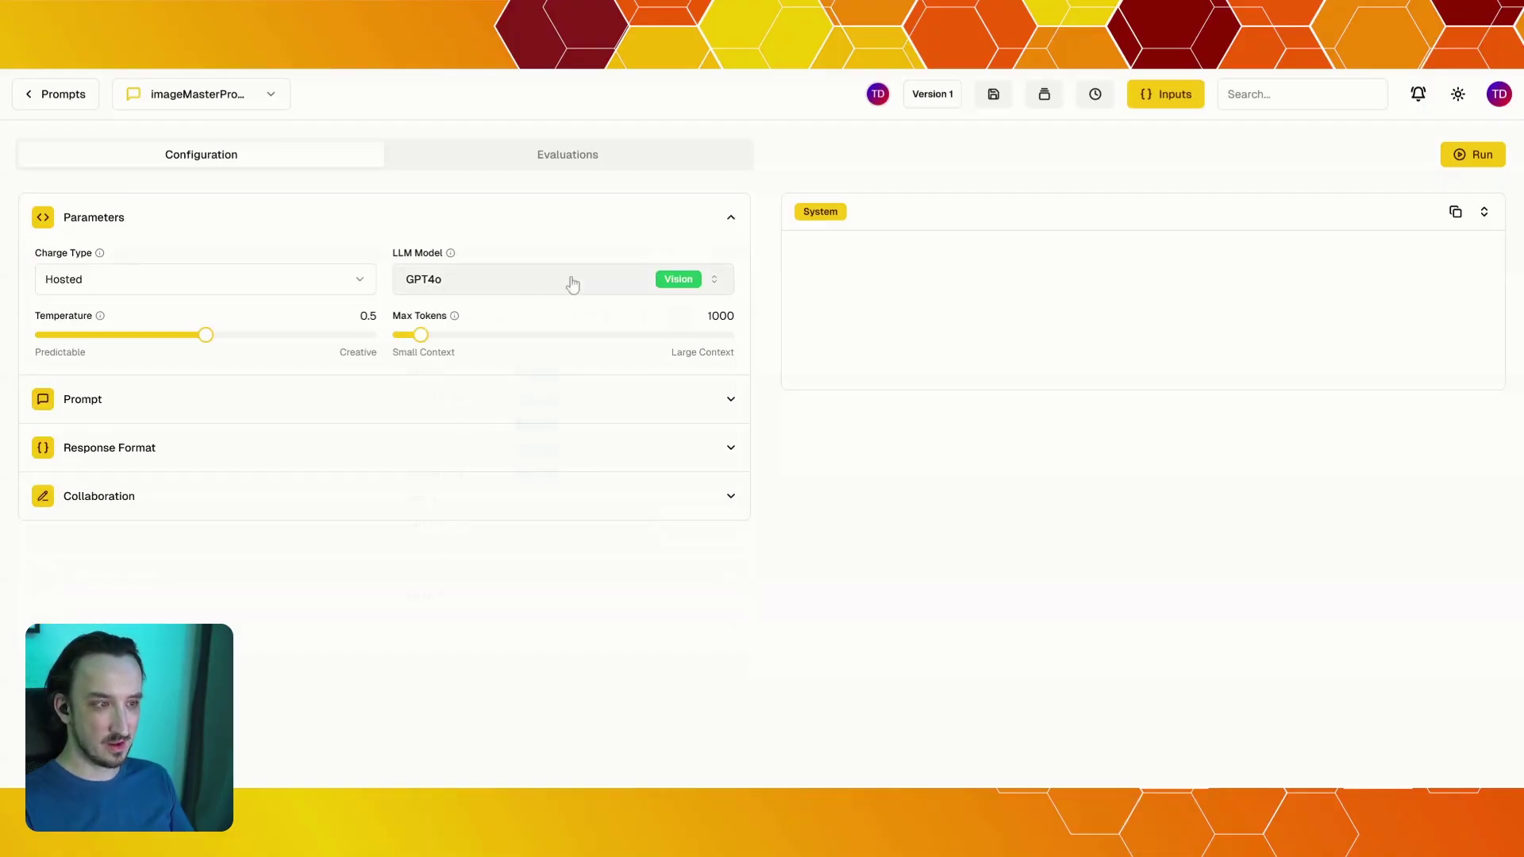
click(572, 283)
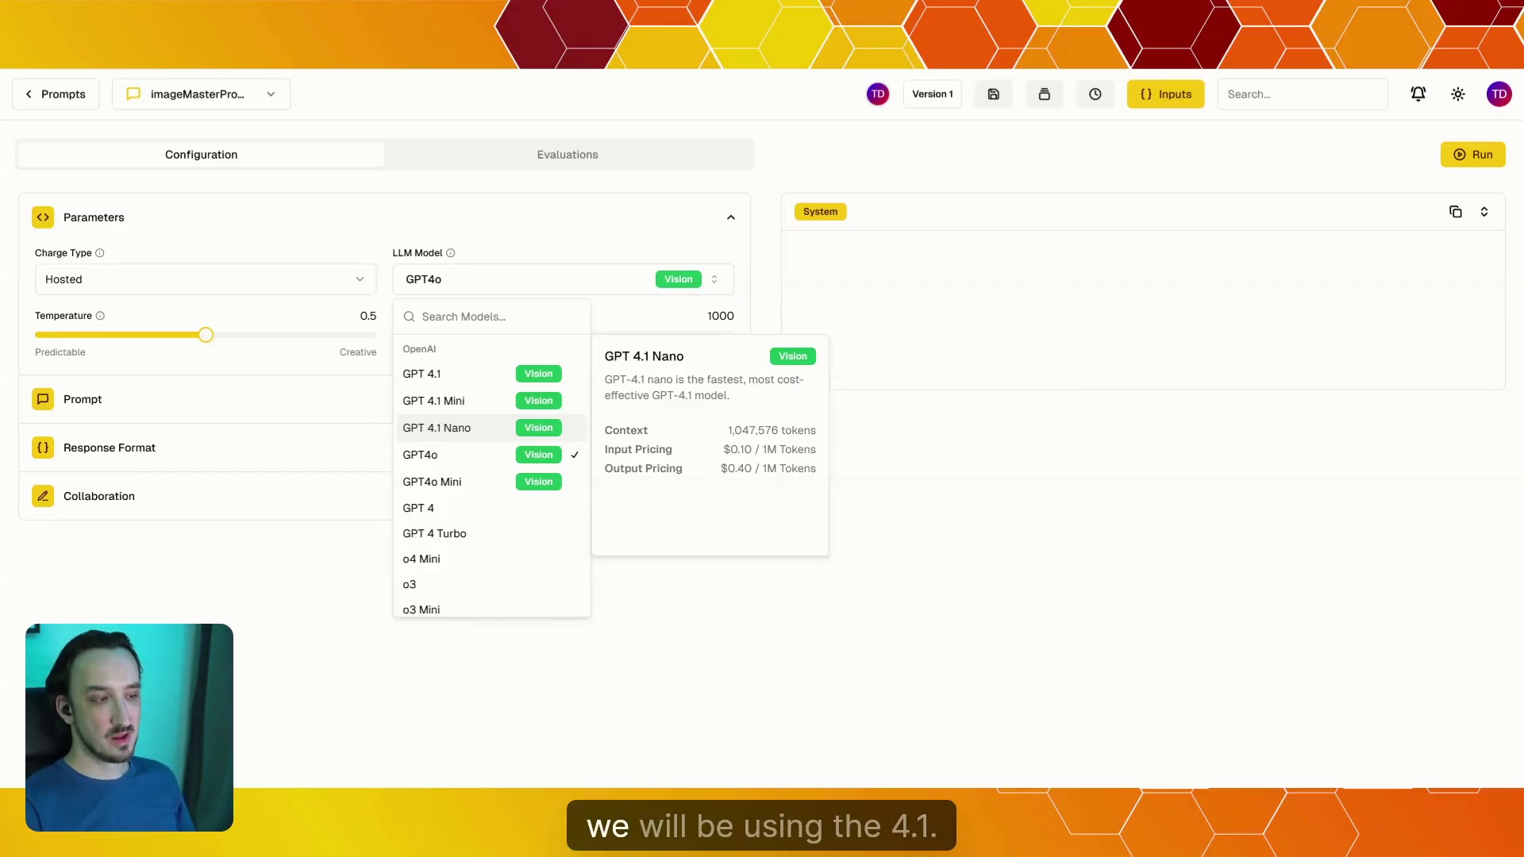
click(511, 379)
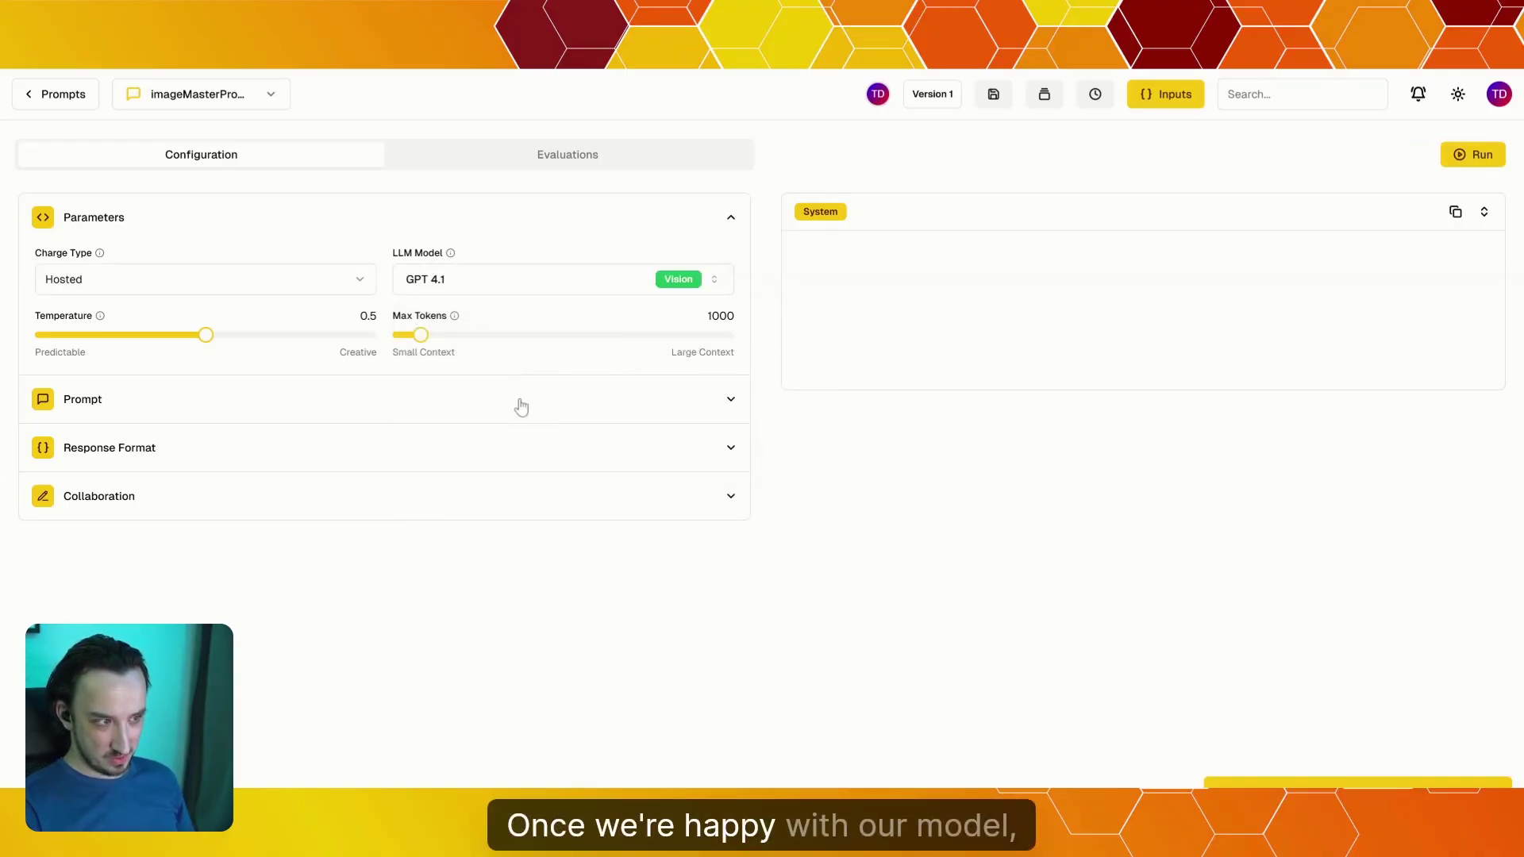
Write the system message "You are helpful assistant." in the prompt
click(520, 406)
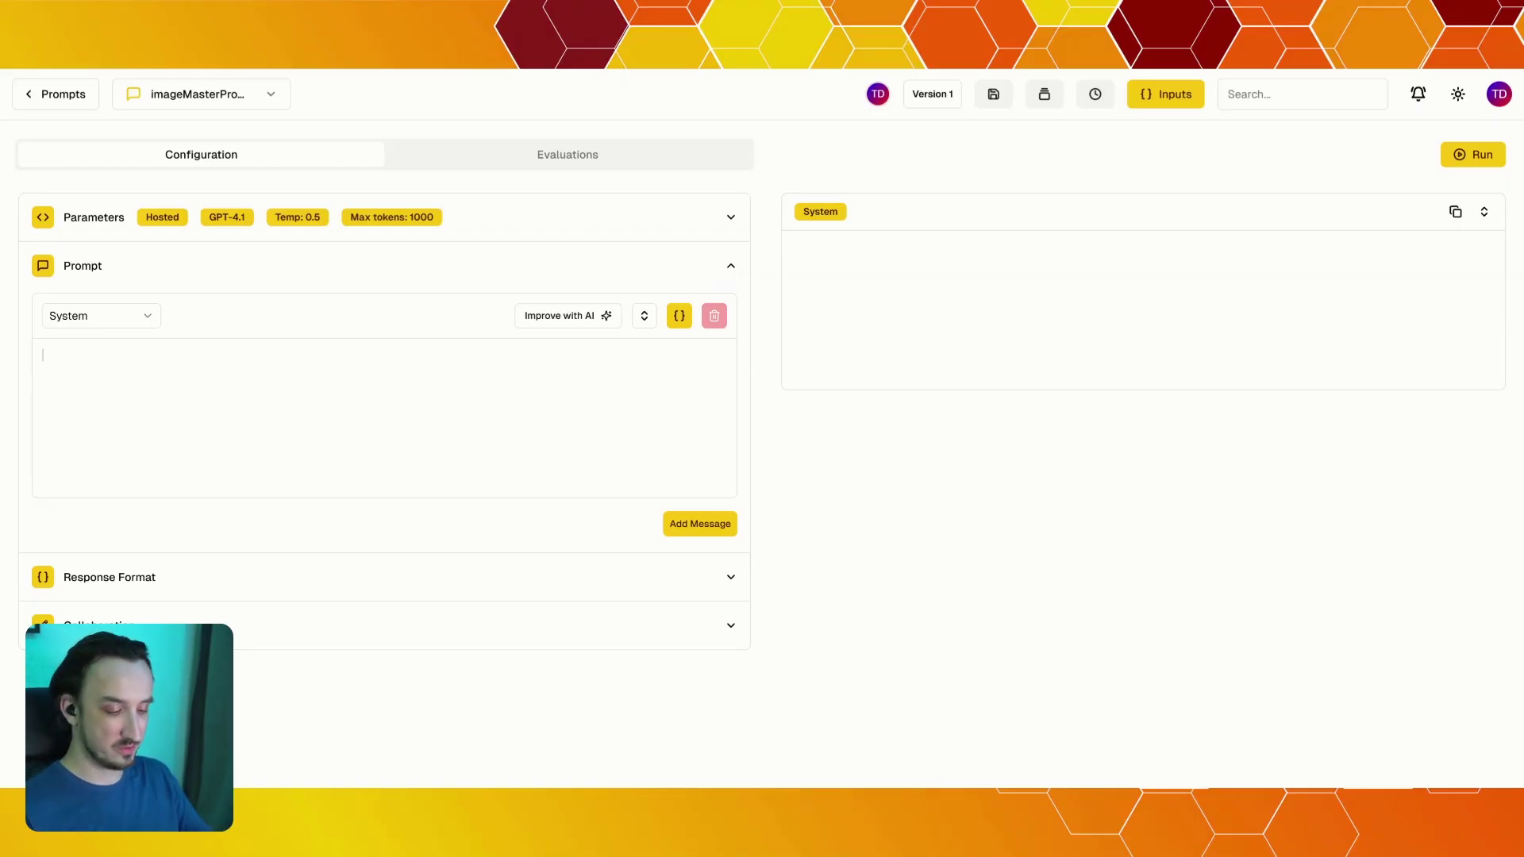
text(You)
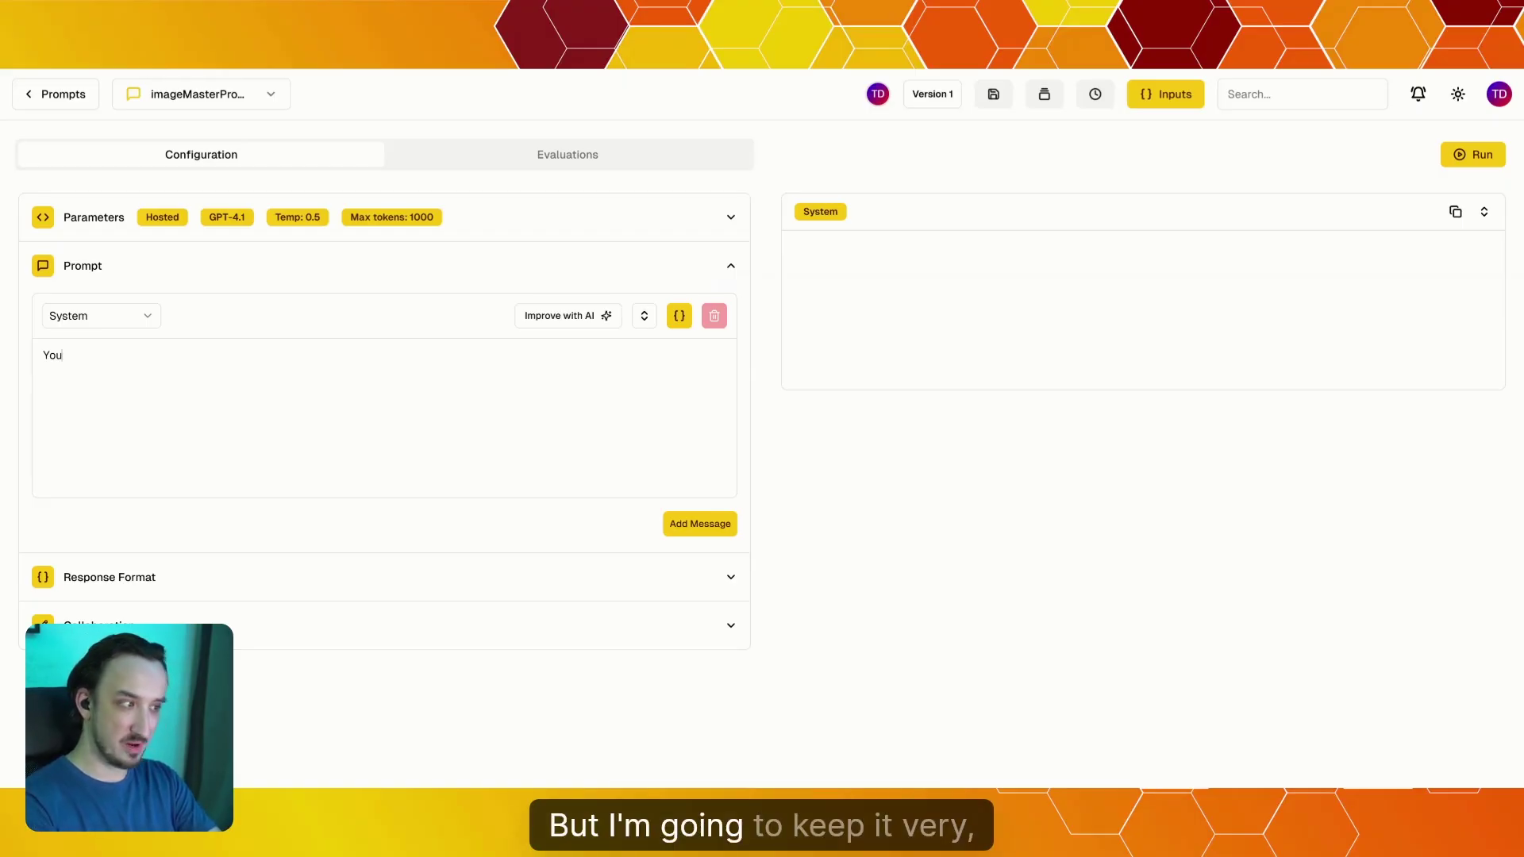
text( are h)
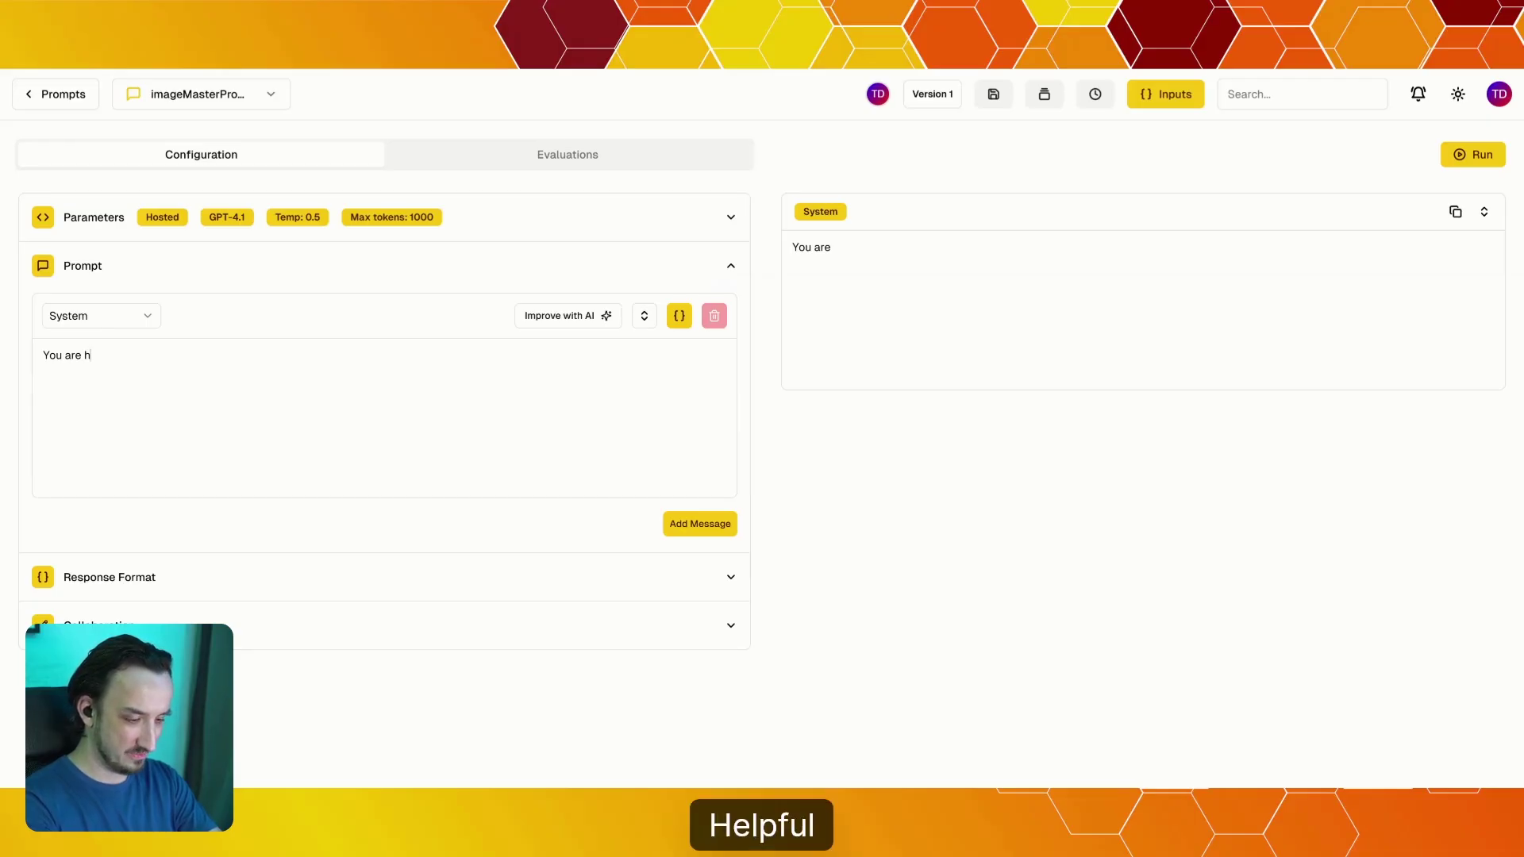
text(elp ful assistant.)
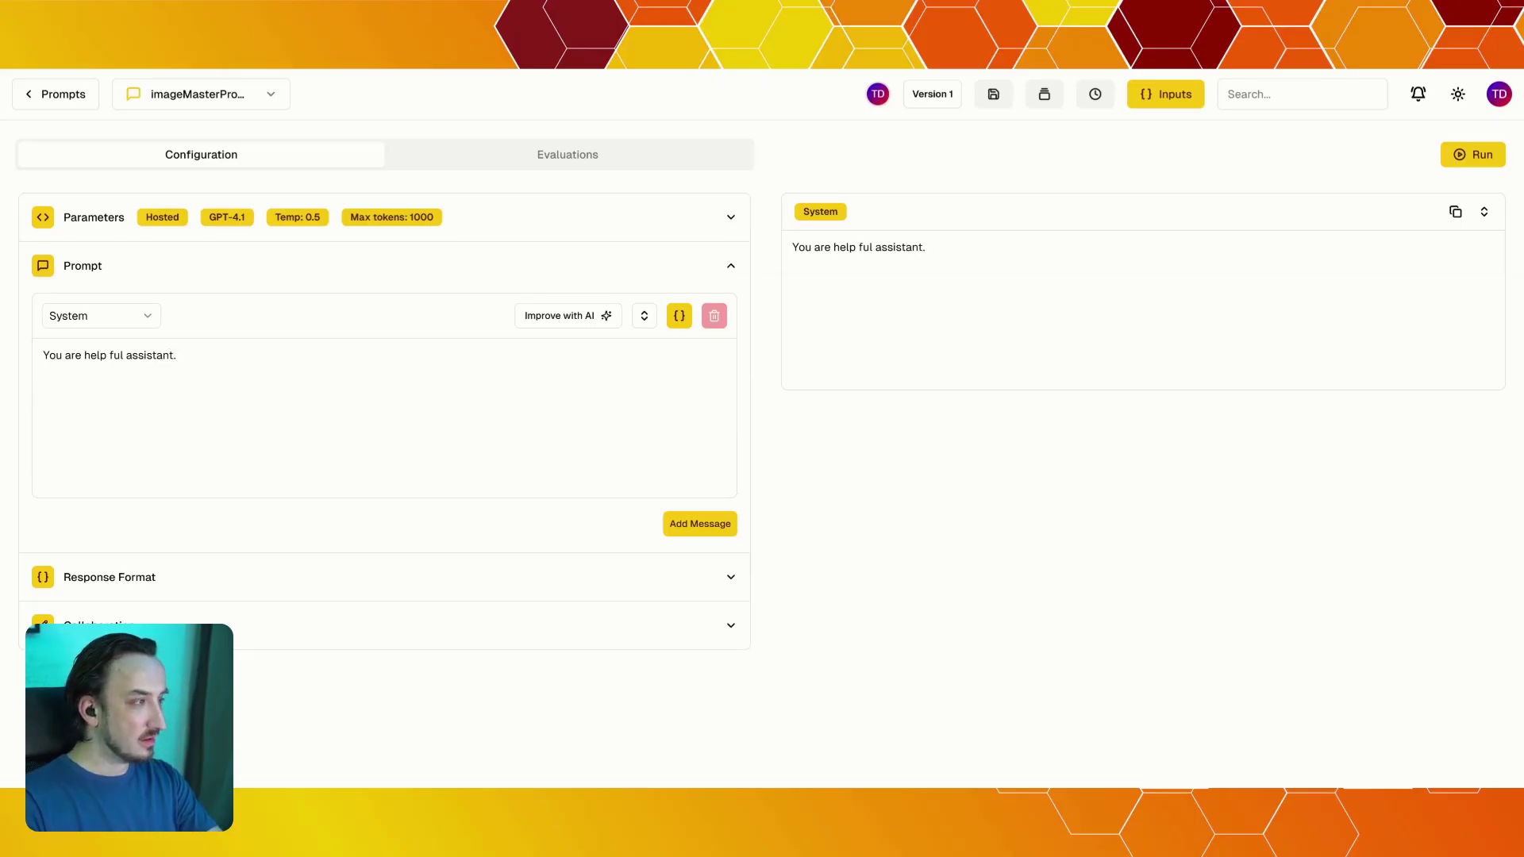
key(BackSpace)
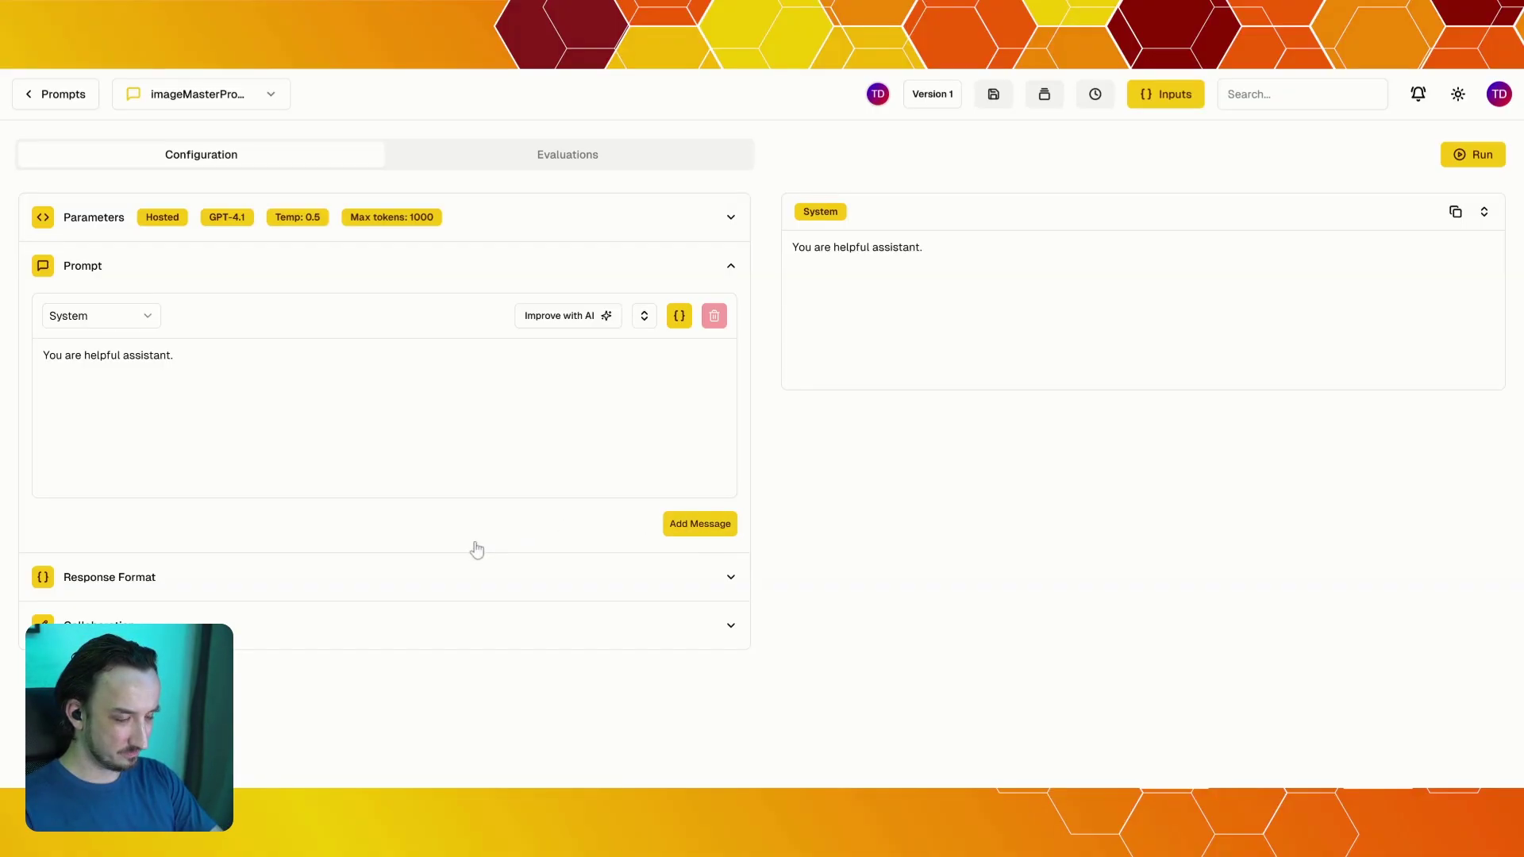
Add a user message reading "Describe the image."
click(705, 531)
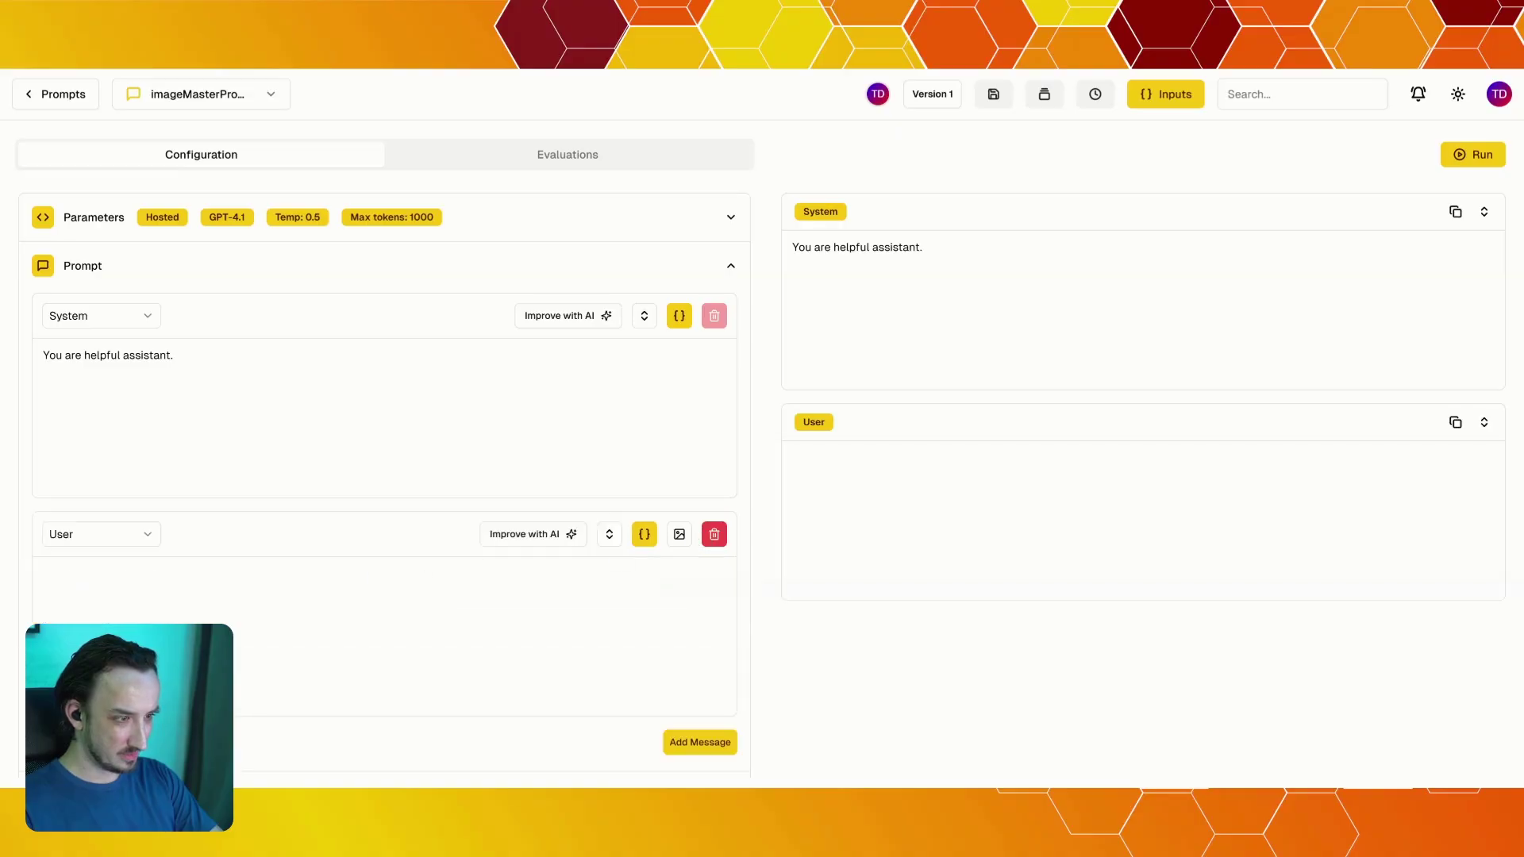
text(D)
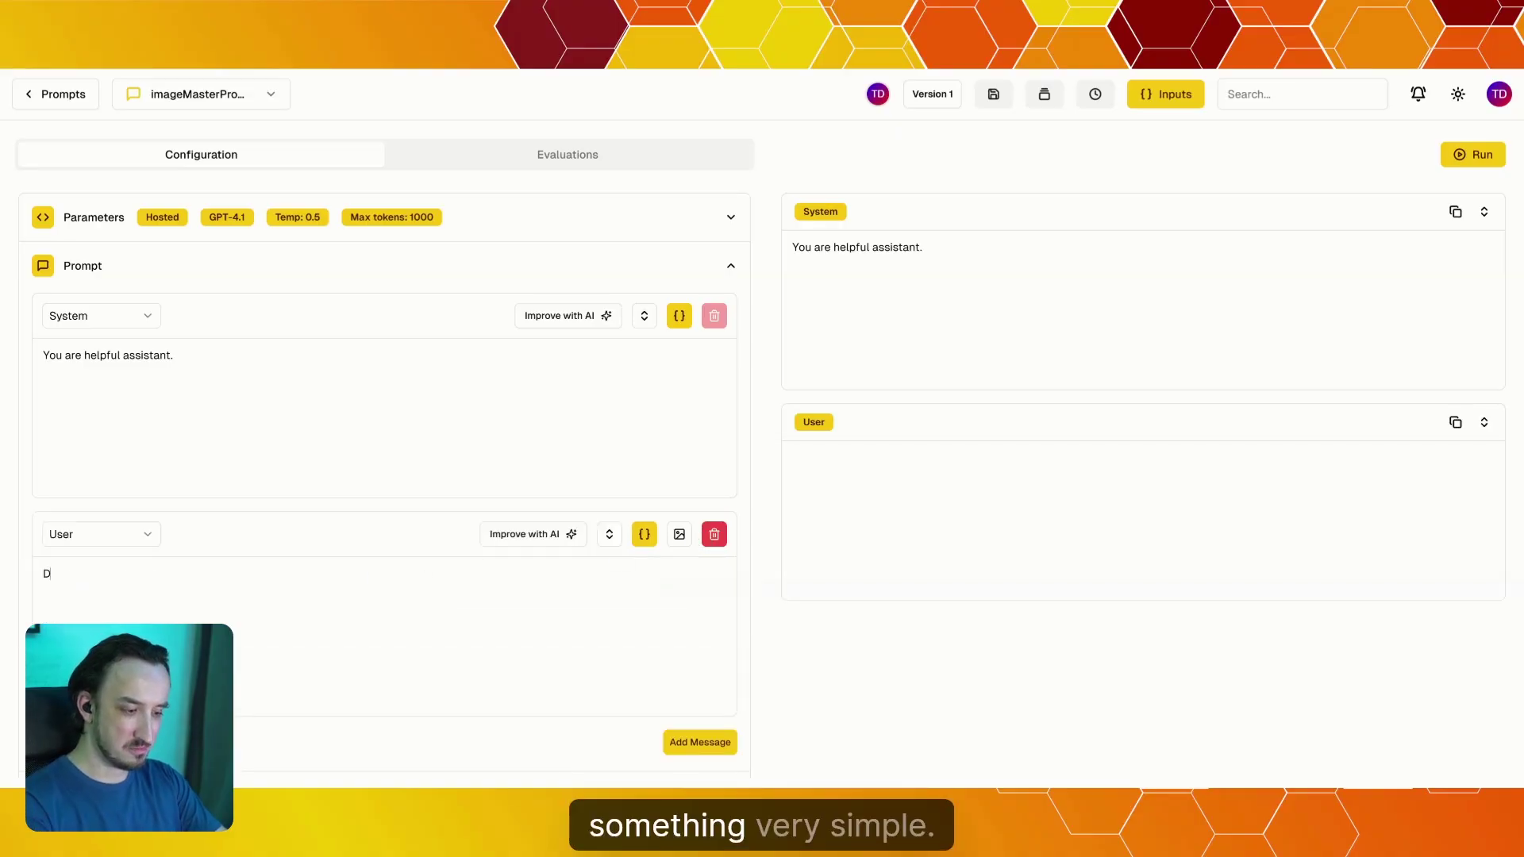
text(escribe t)
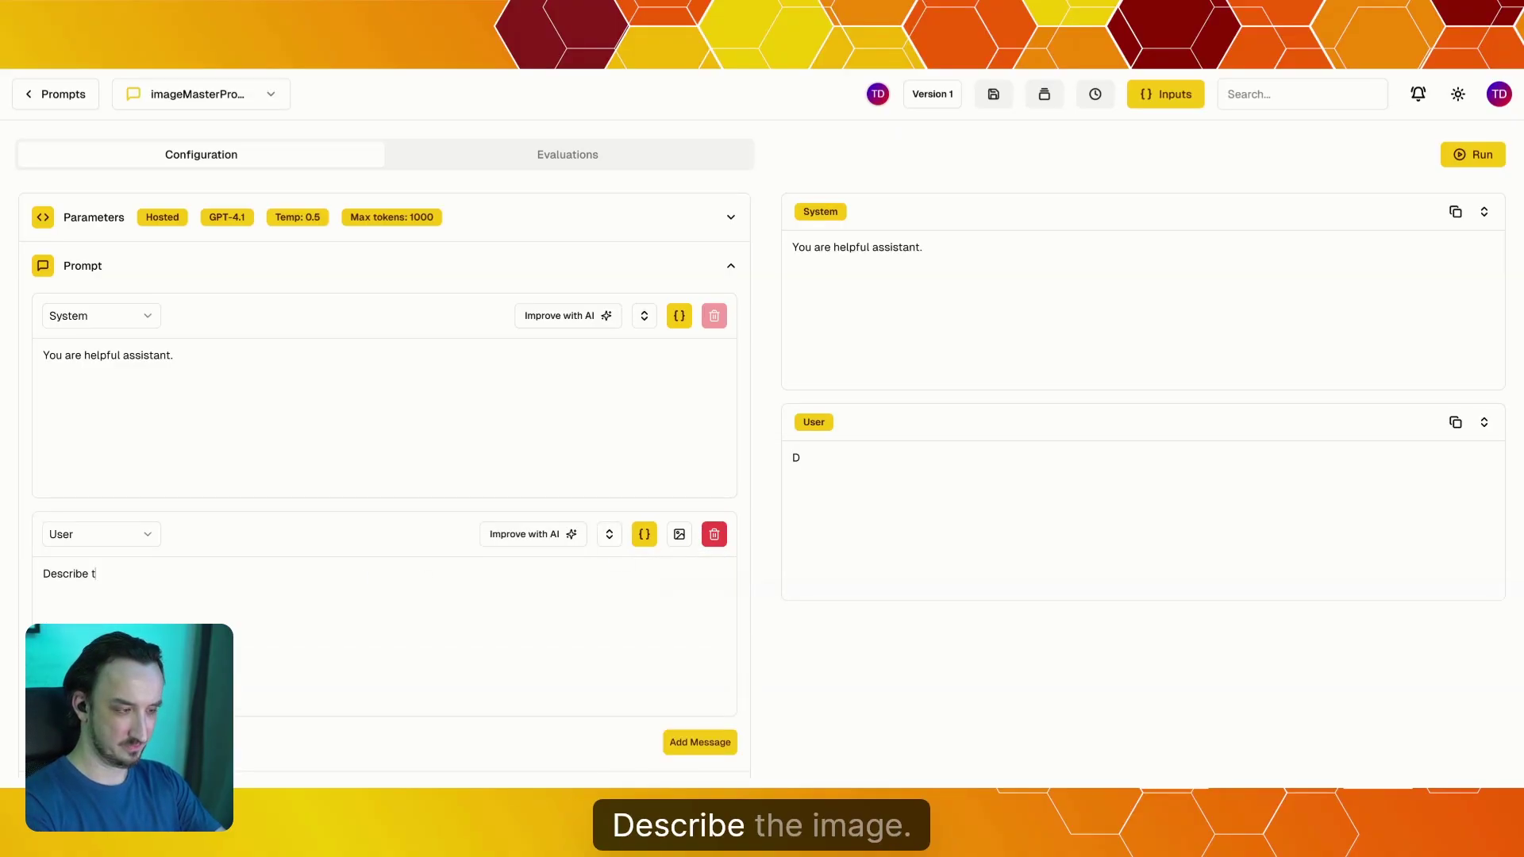
text(he imnage.)
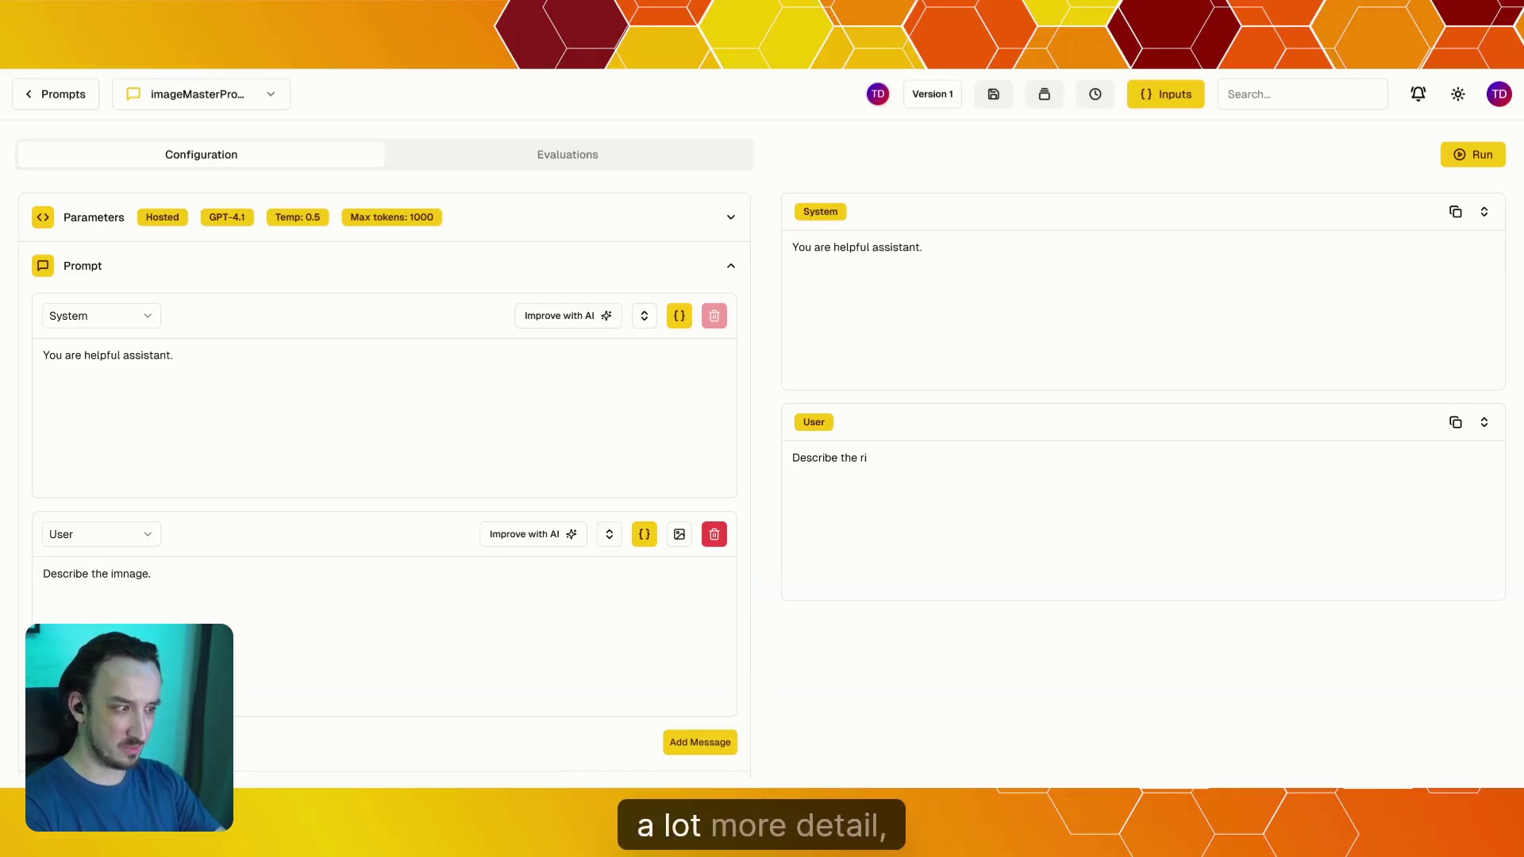
key(BackSpace)
key(BackSpace)
key(BackSpace)
key(BackSpace)
key(BackSpace)
text(age.)
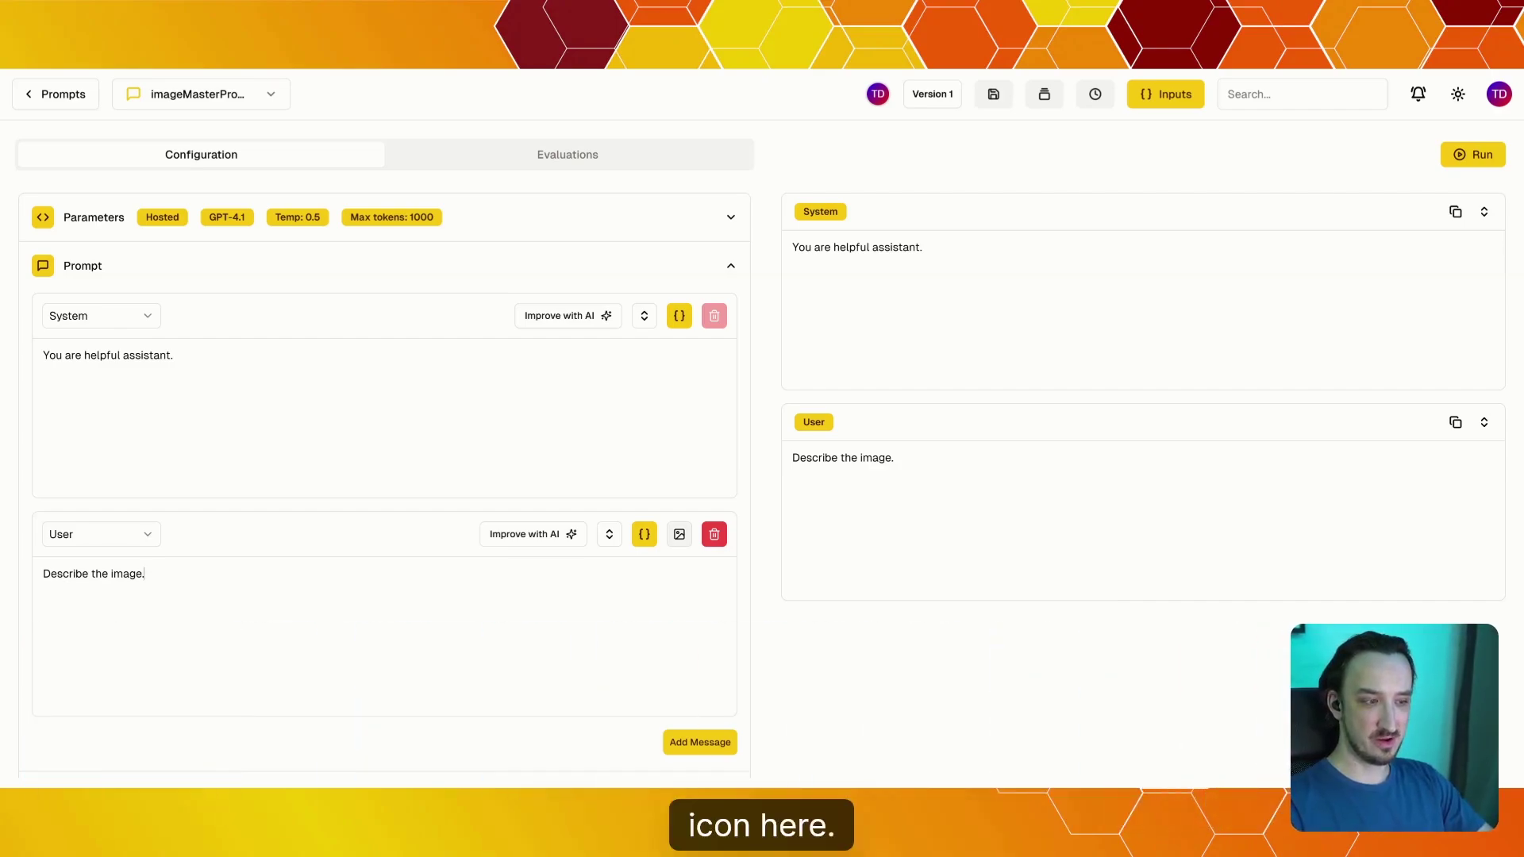
click(679, 534)
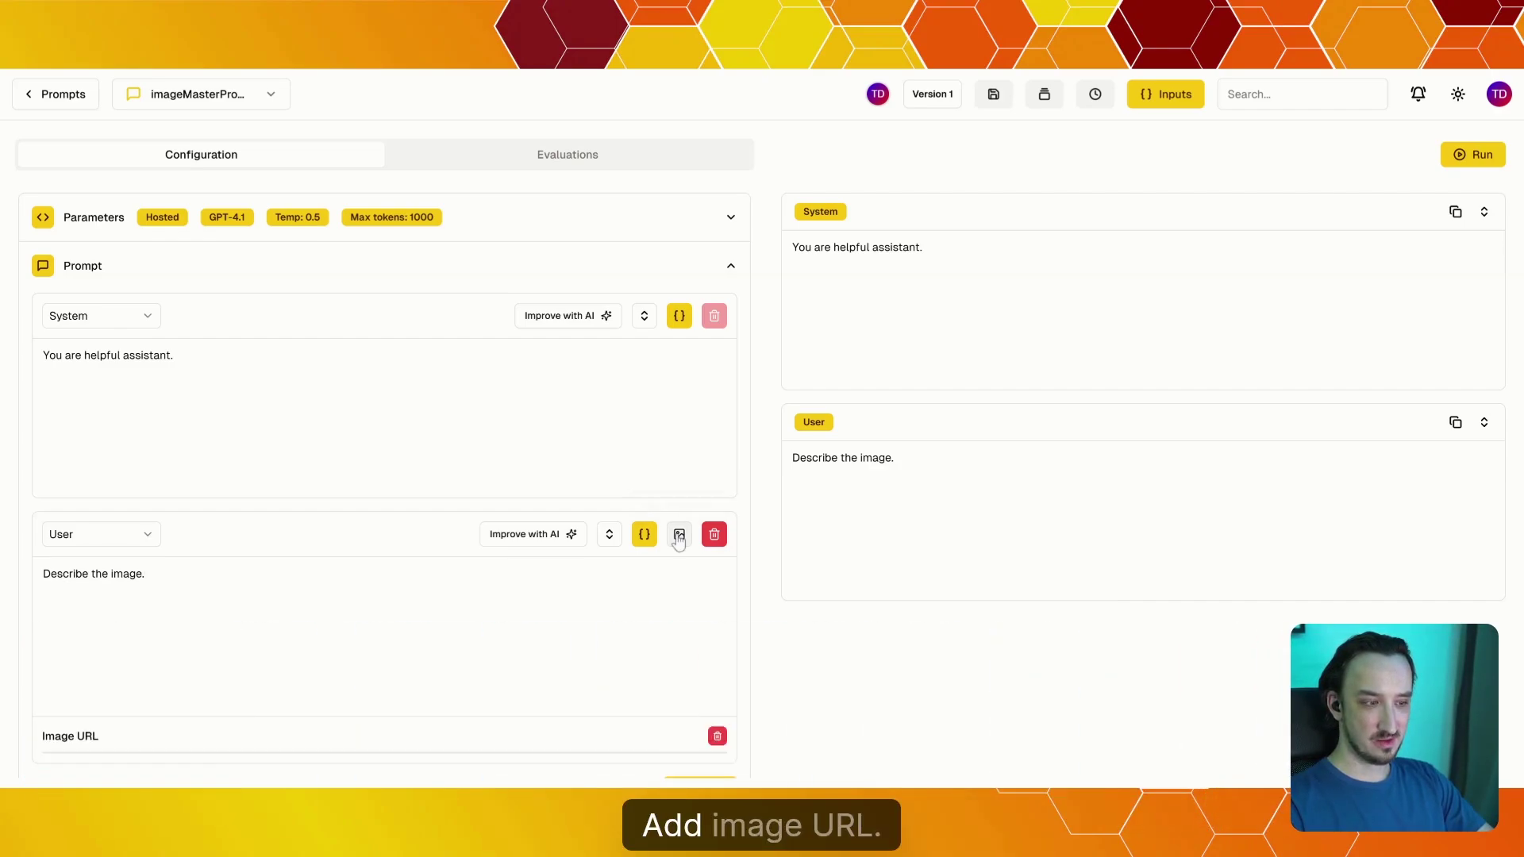
scroll(464, 609, down, 1)
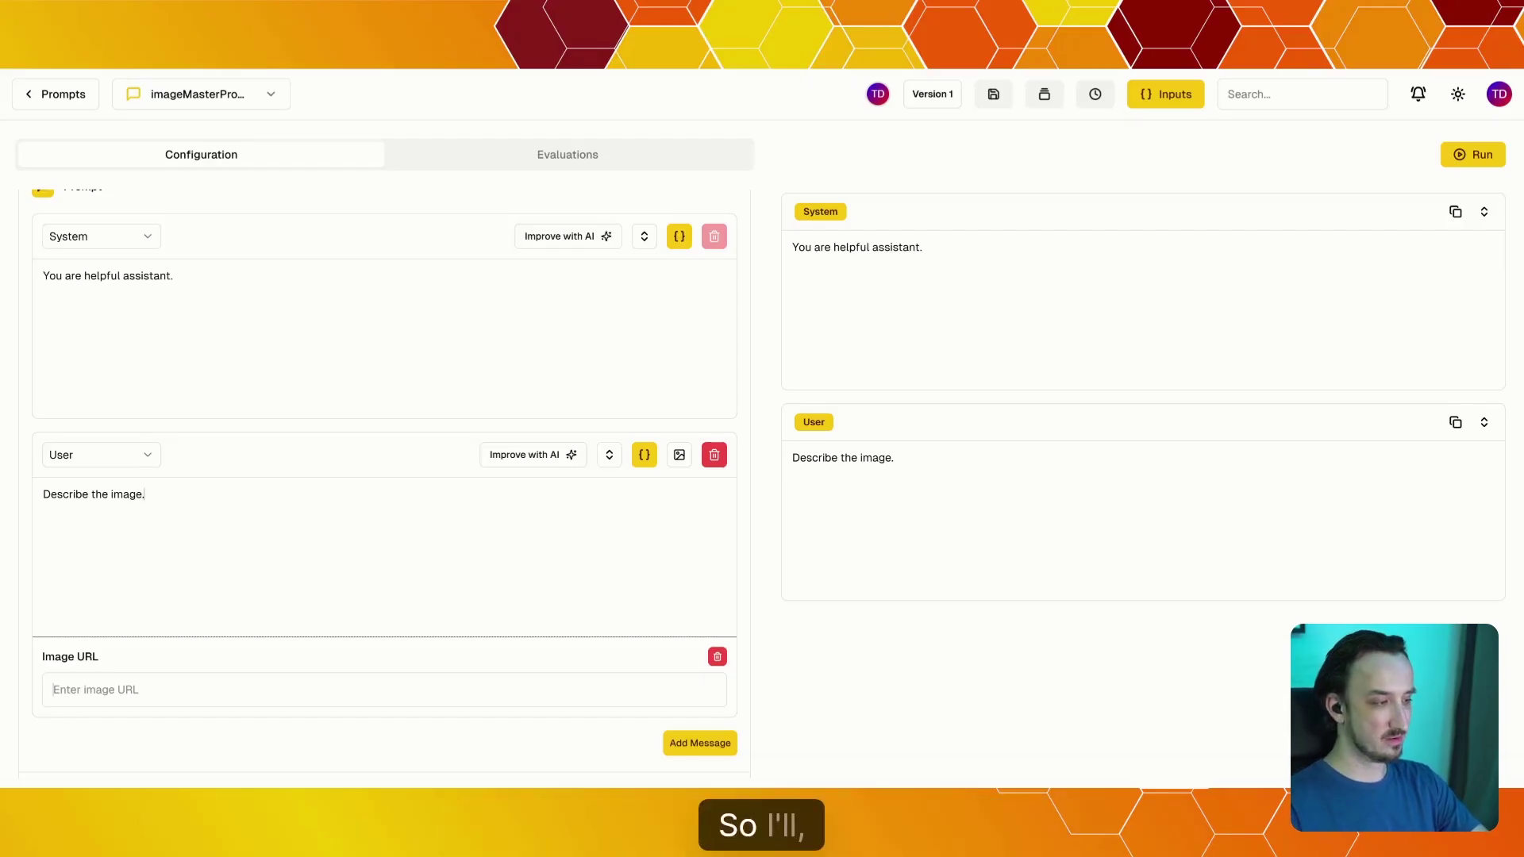
click(384, 689)
text(https://pub-a66e7e6820a9406ba39b37b67bbc902e.r2.dev/d54b0f6b-037a-4bf6-9b9e-baaa71c9ff11.jpg)
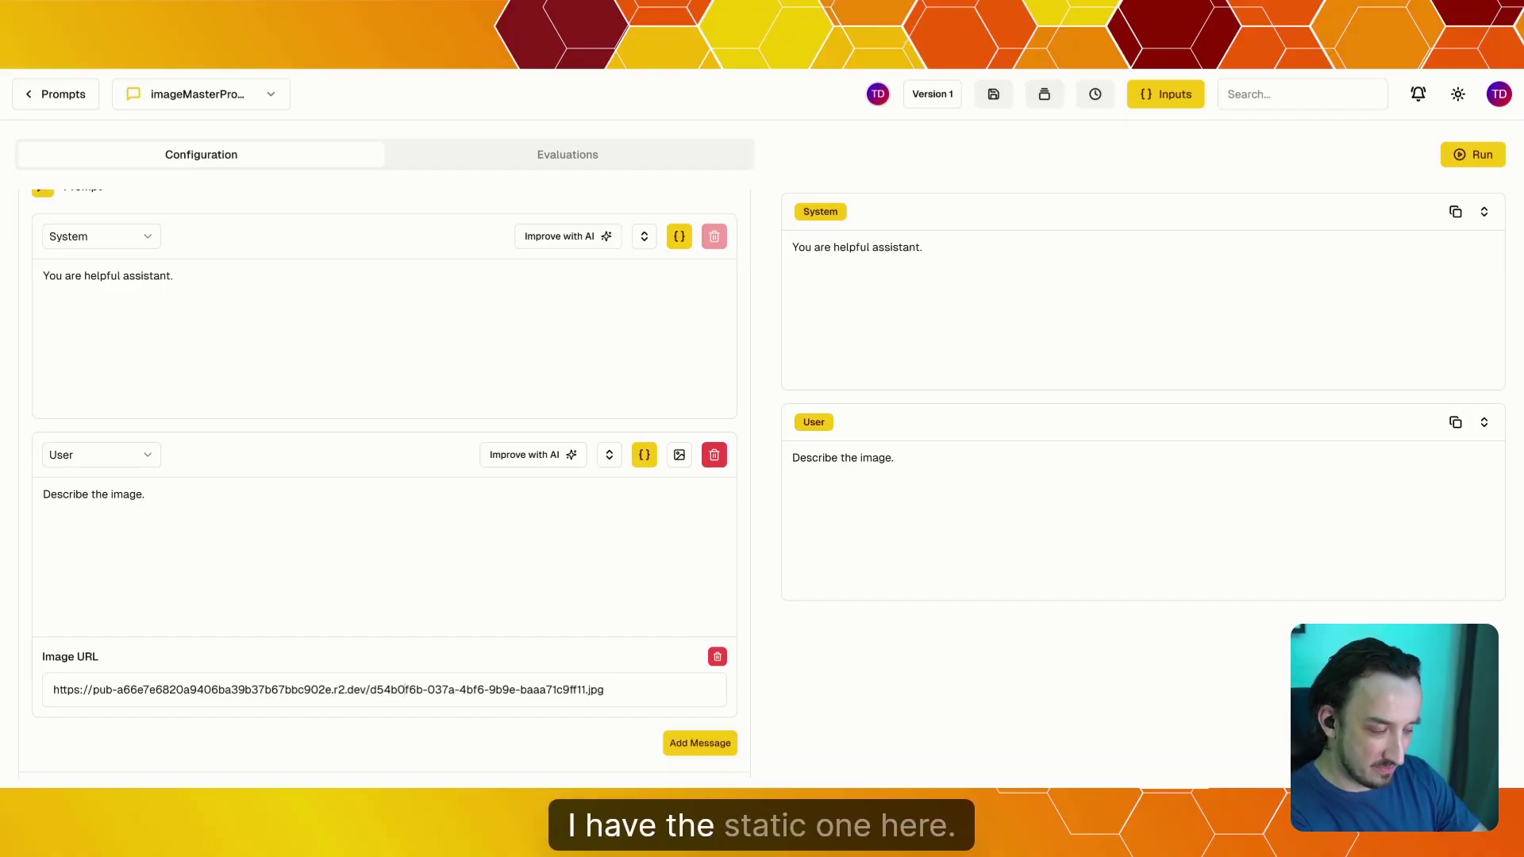
Copy the static image URL from the user message and replace it with the variable {{image_url}}
key(ctrl+a)
key(ctrl+c)
key(BackSpace)
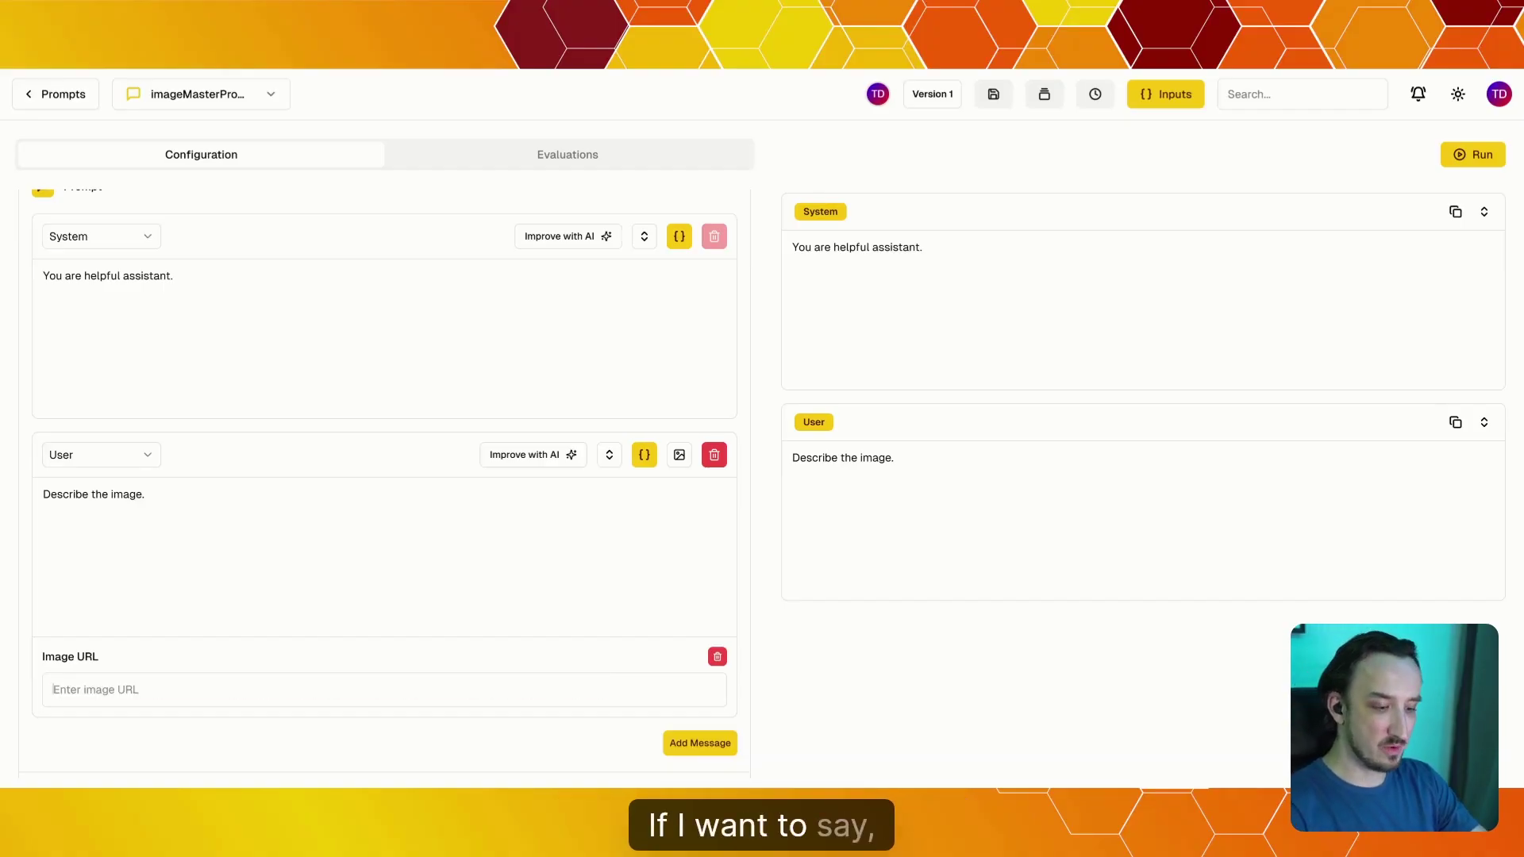
text({{image}})
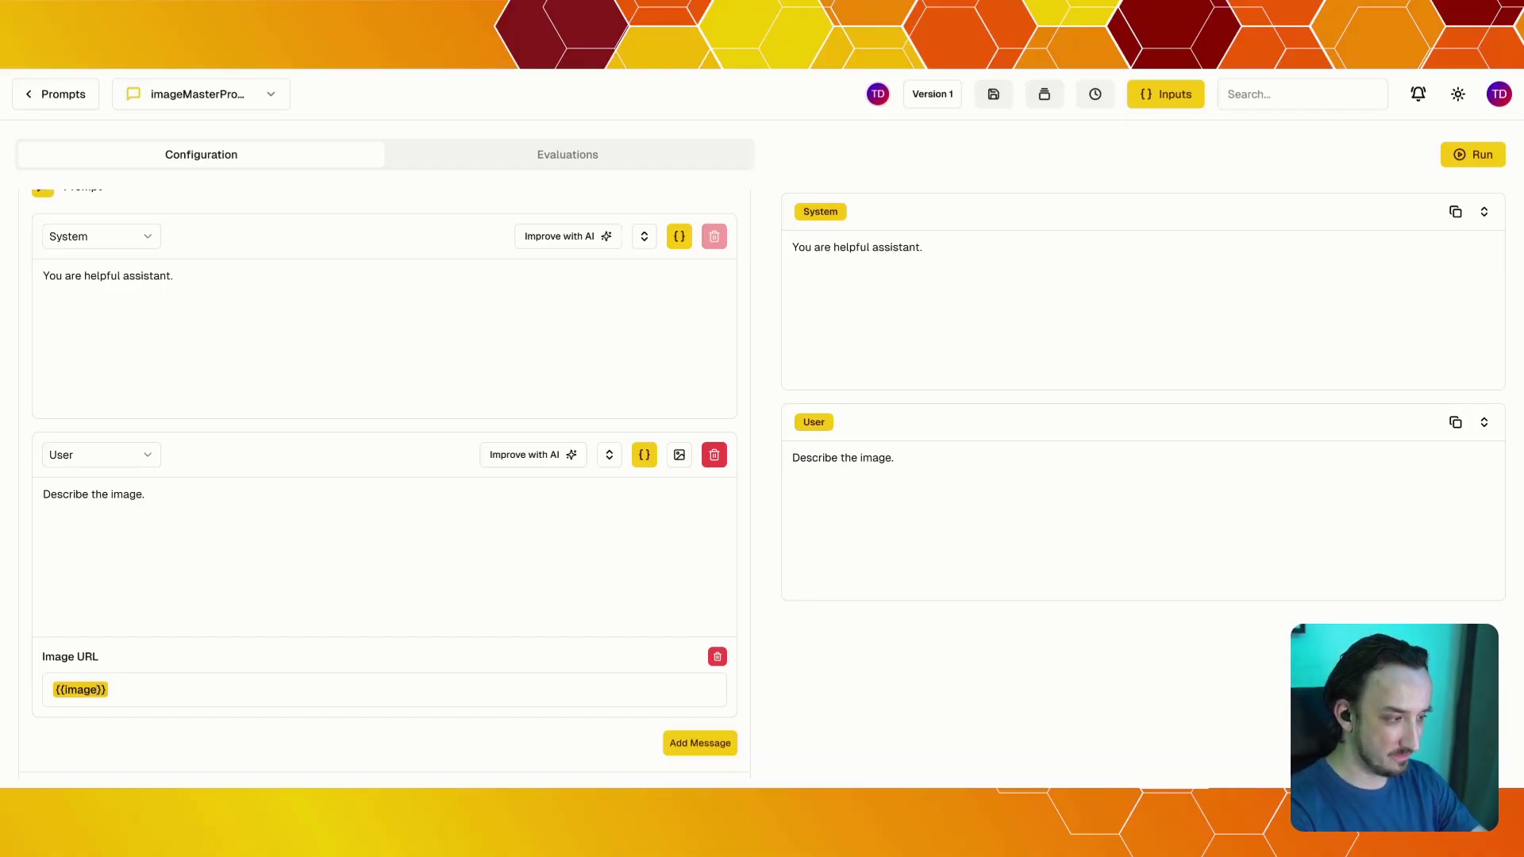
text(_url)
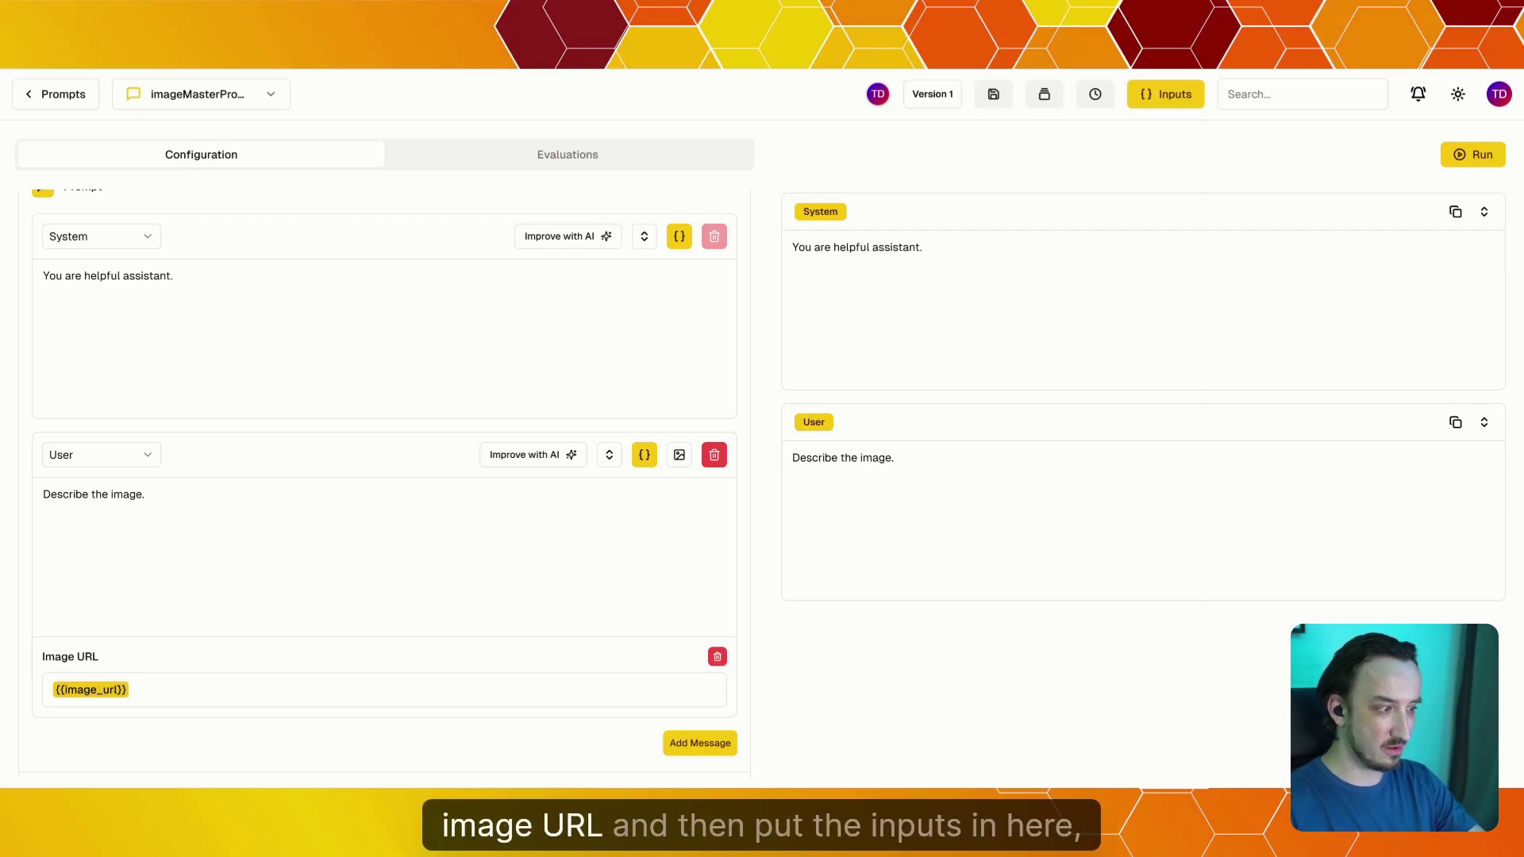
Set the image_url input value to the copied .jpg image URL and close the input values
click(1138, 107)
click(1165, 204)
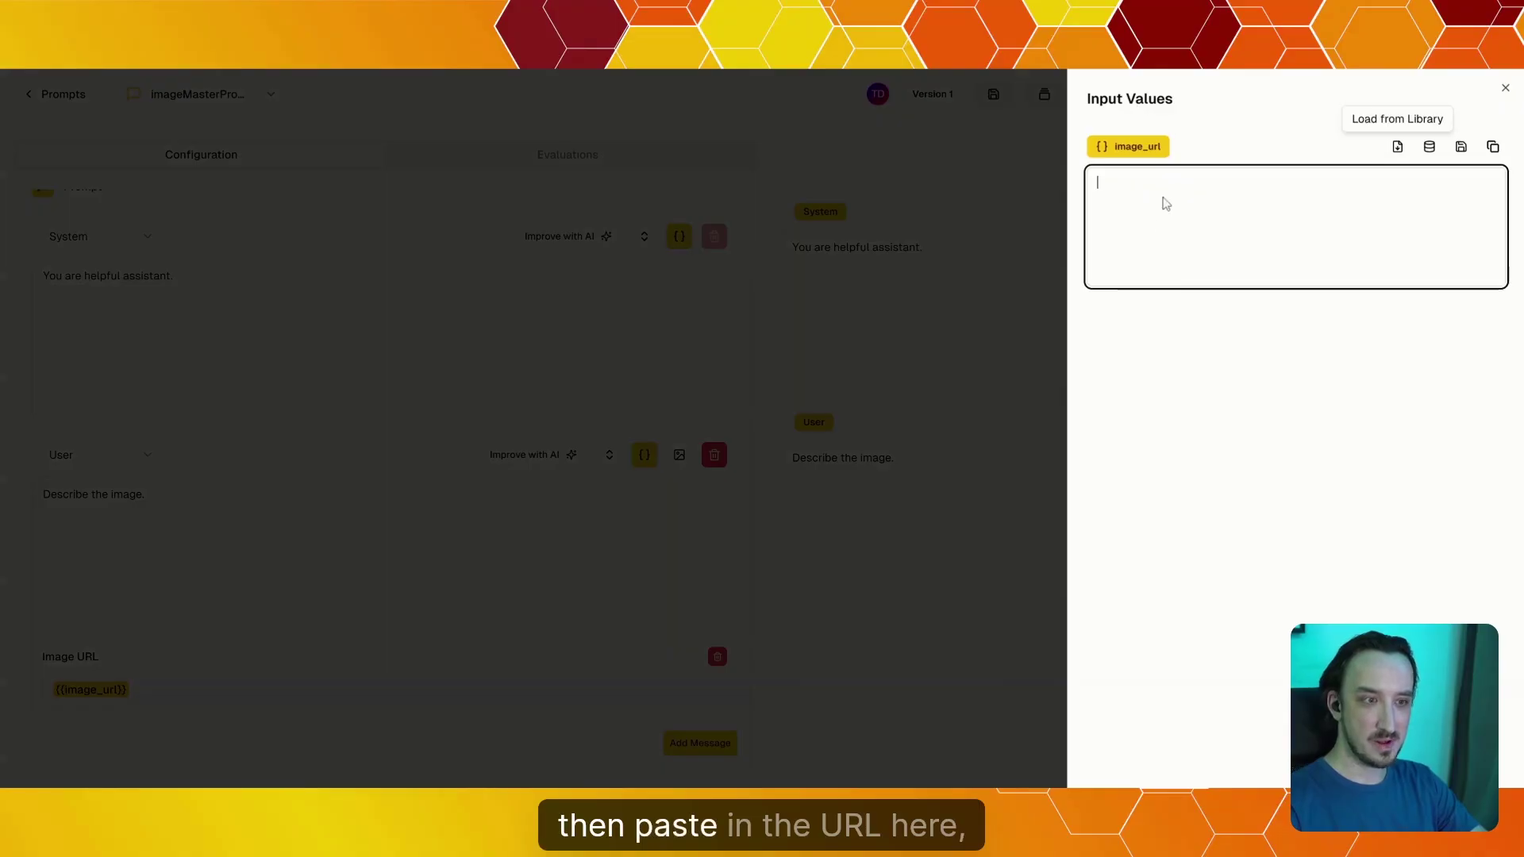
key(ctrl+v)
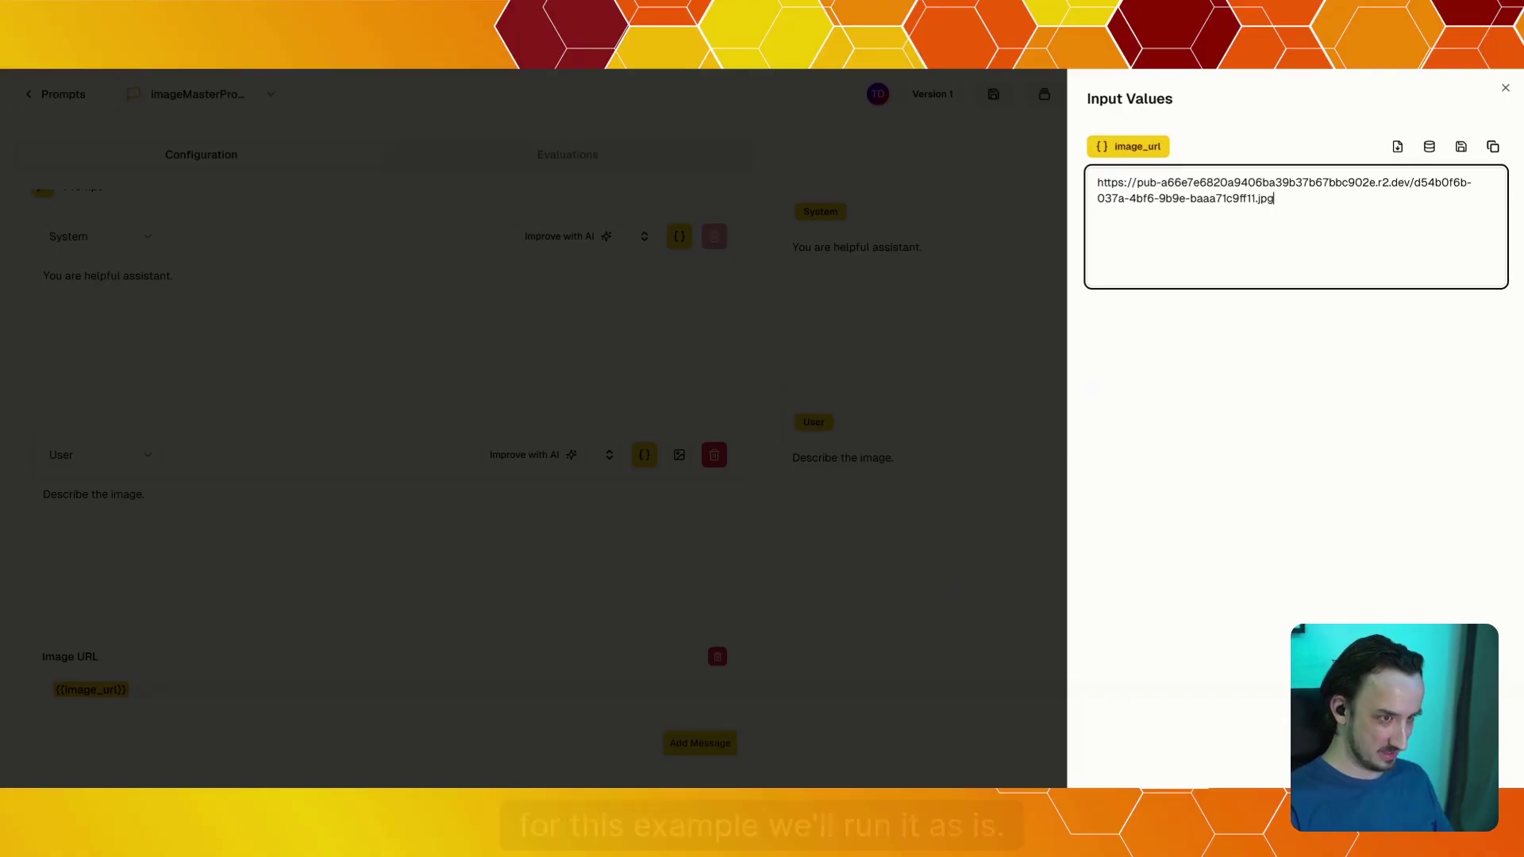
click(1155, 446)
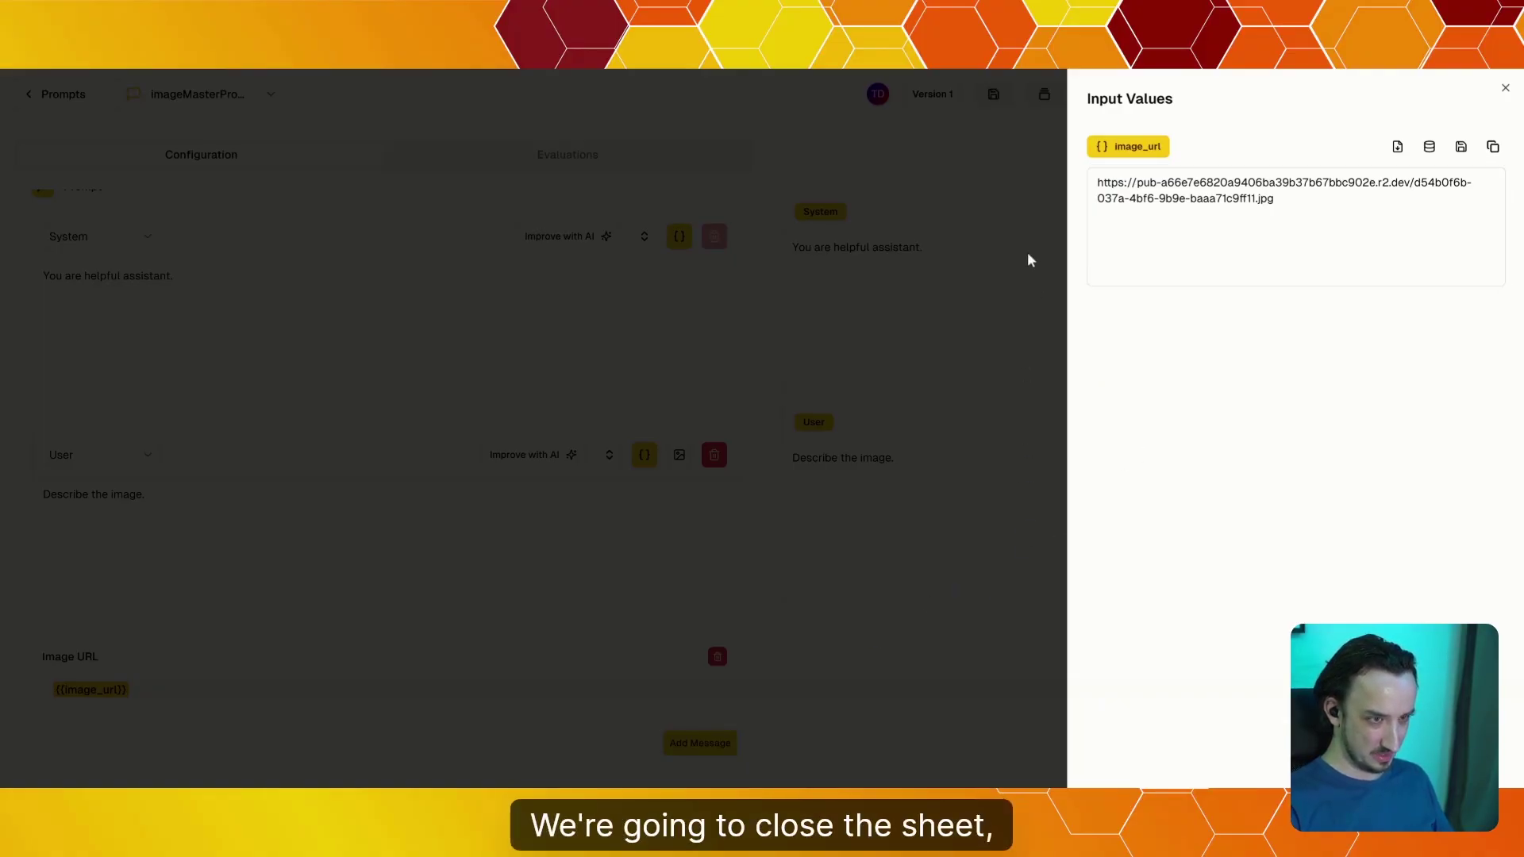
click(998, 290)
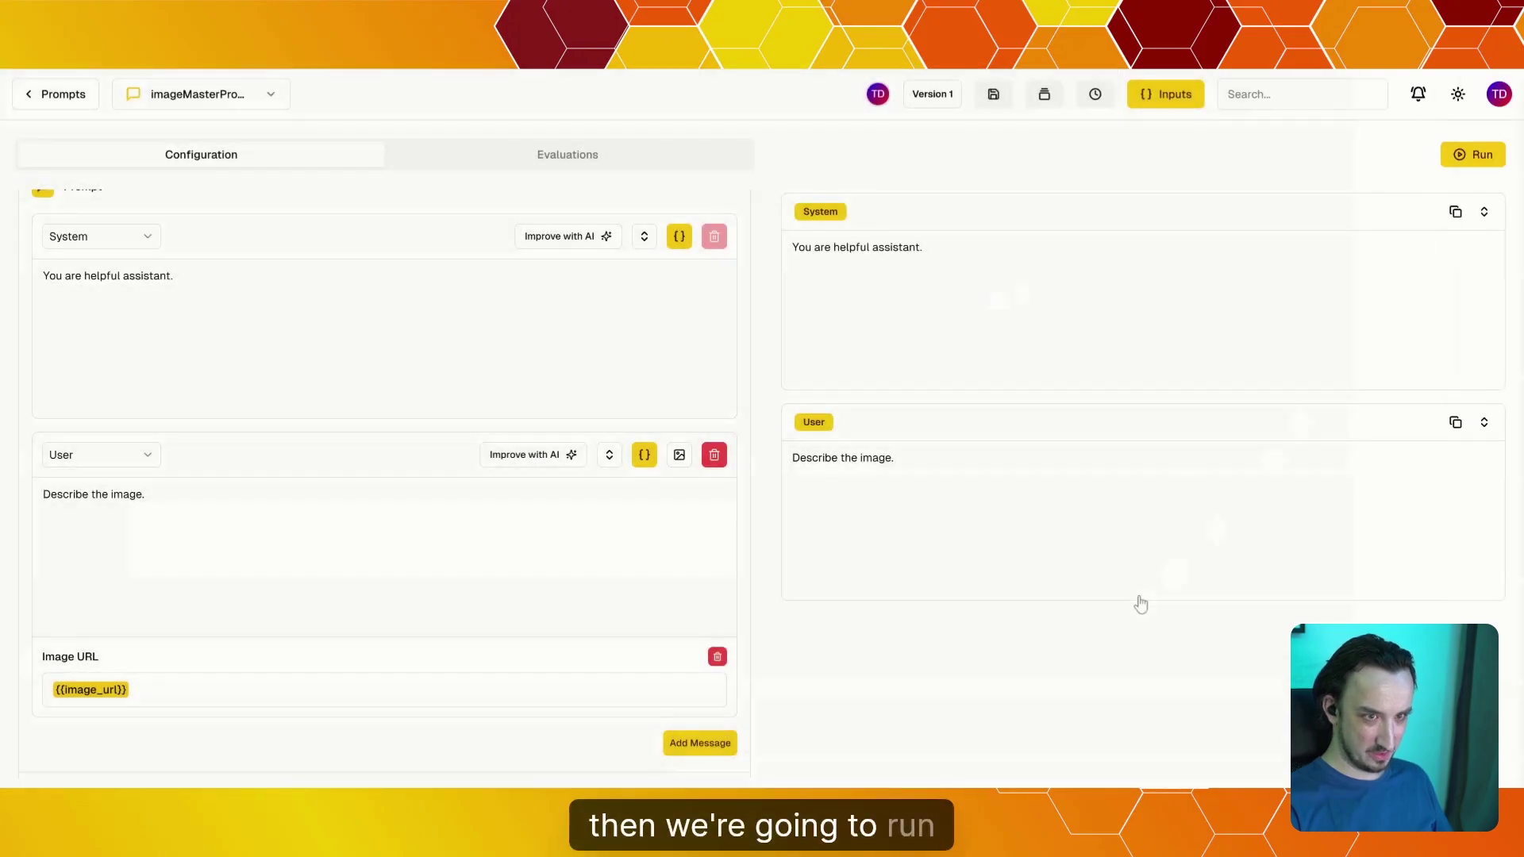